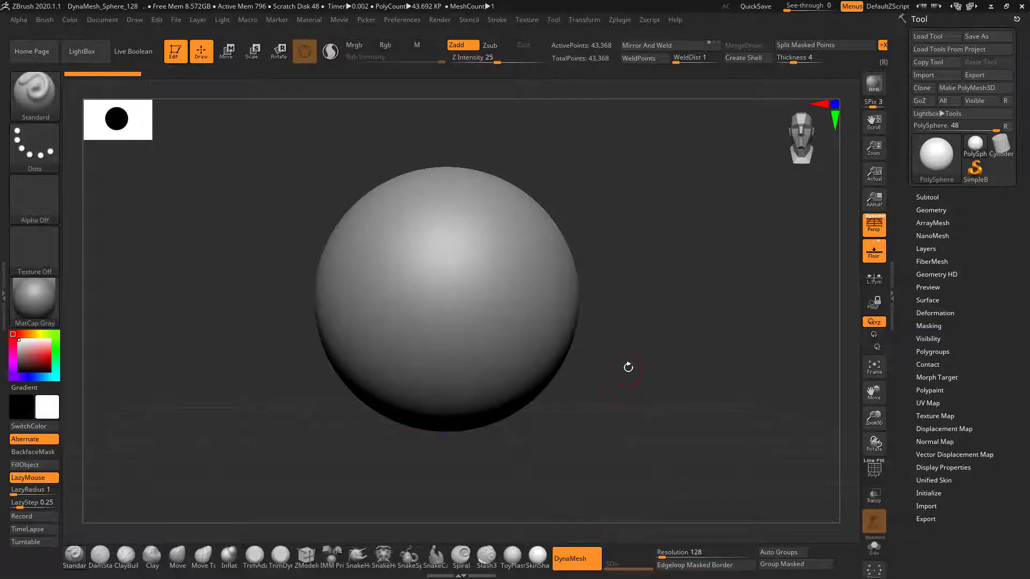
Step: Insert a Cylinder3D mesh as a new subtool below PolySphere
key("f")
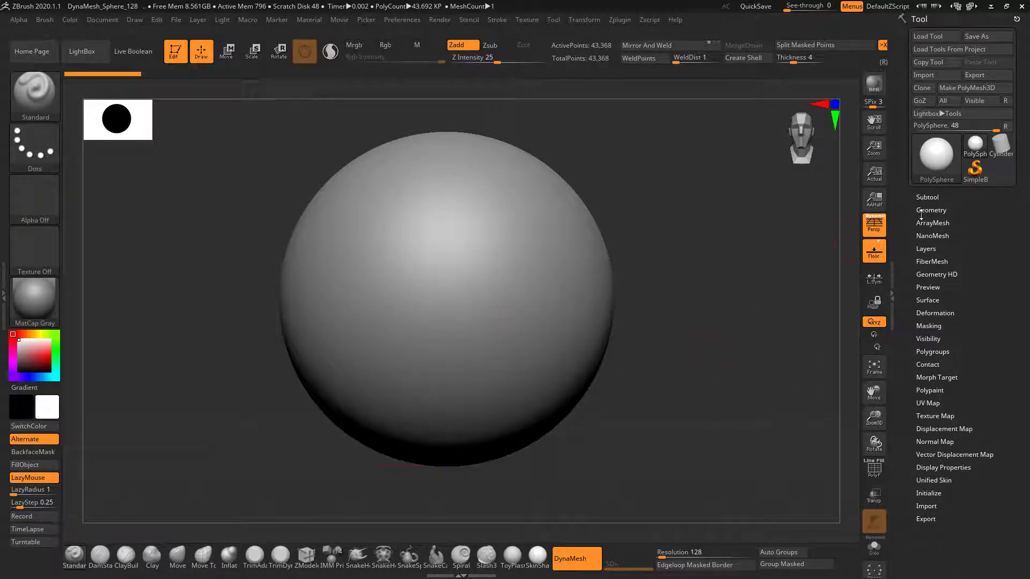
left_click(926, 198)
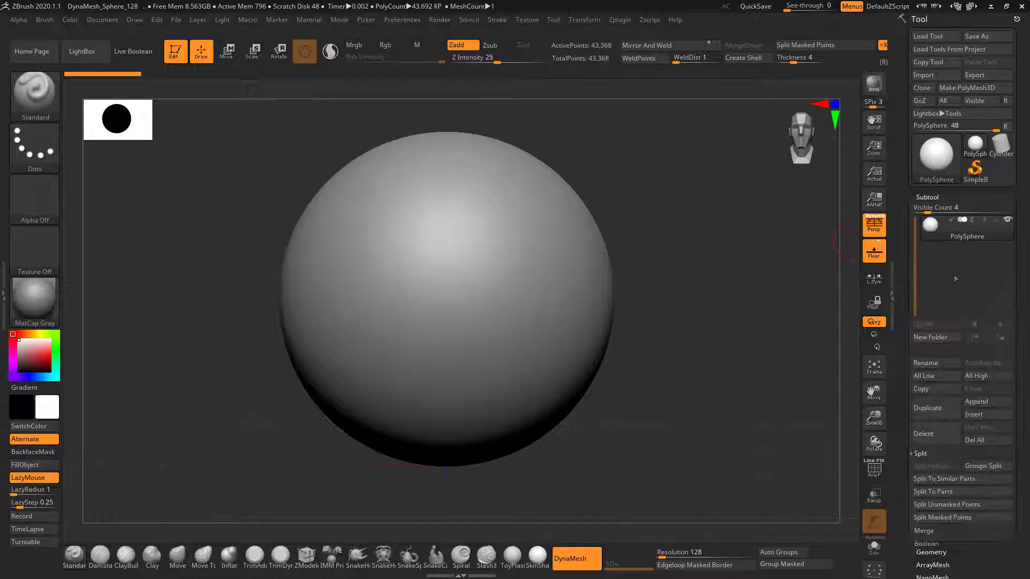
left_click(992, 414)
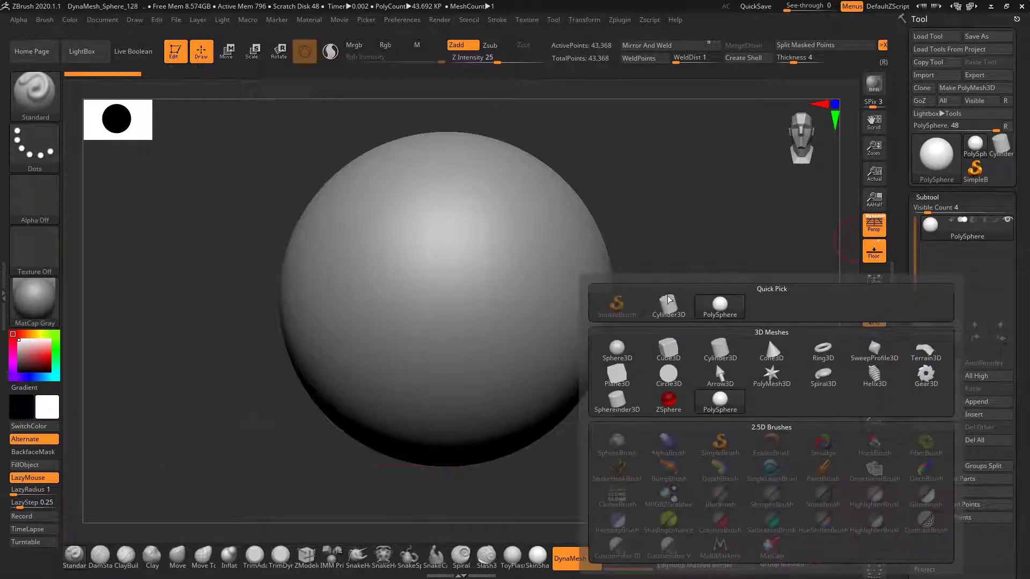
left_click(703, 351)
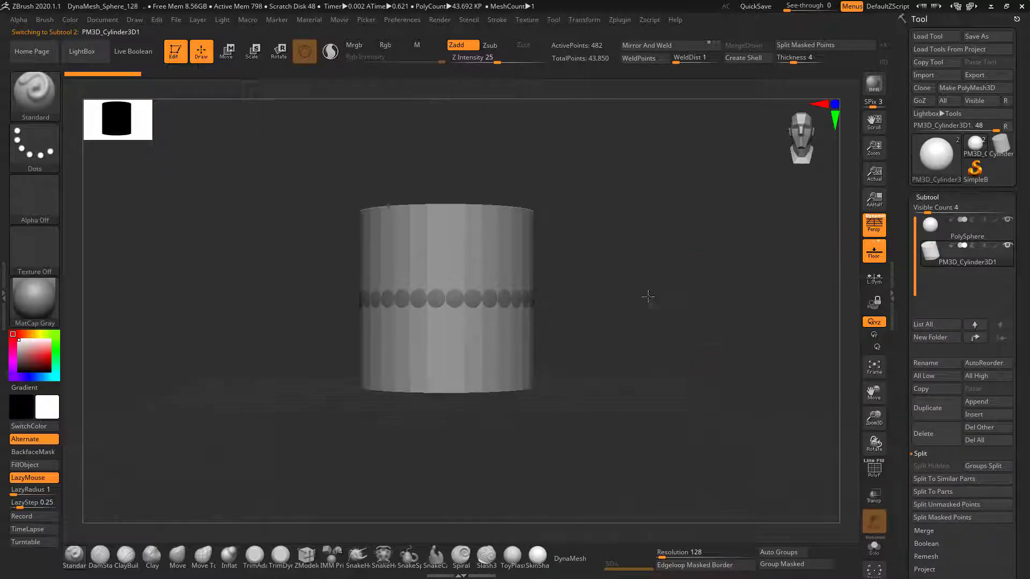
Step: Scale, rotate and move the cylinder so it lies horizontally, partly embedded in the sphere's right side
key("e")
mouse_move(481, 264)
left_mouse_down()
mouse_move(496, 328)
mouse_move(553, 303)
mouse_move(654, 324)
left_mouse_up()
left_click_drag(590, 300, 531, 320)
left_click_drag(649, 304, 584, 307)
right_click_drag(623, 338, 810, 438, "ctrl")
Step: Turn on transparency and examine from several angles how far the cylinder reaches into the sphere
left_click(874, 496)
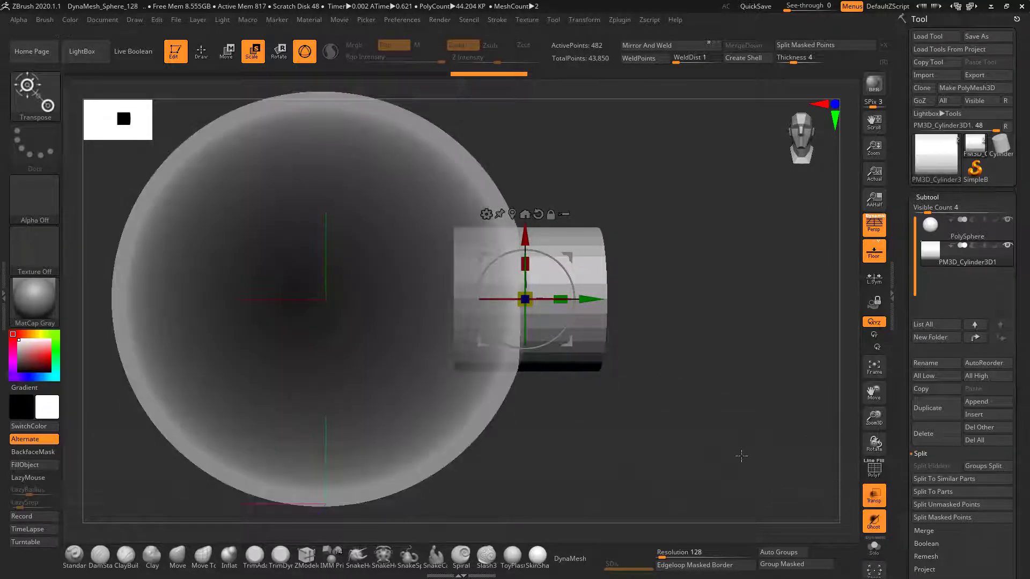
right_click_drag(718, 404, 783, 355, "alt")
right_click_drag(708, 364, 721, 390)
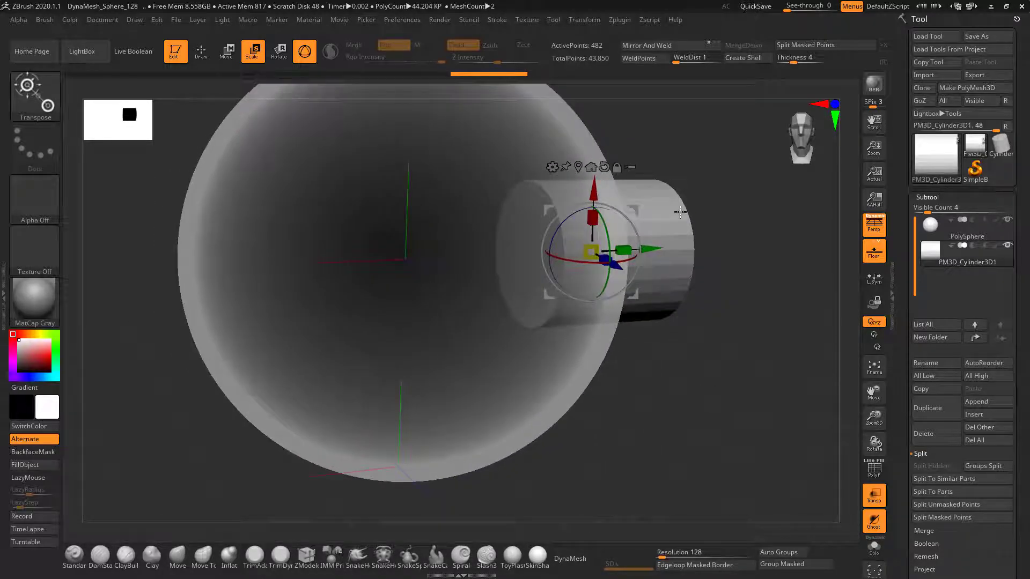
right_click_drag(694, 198, 689, 200, "shift")
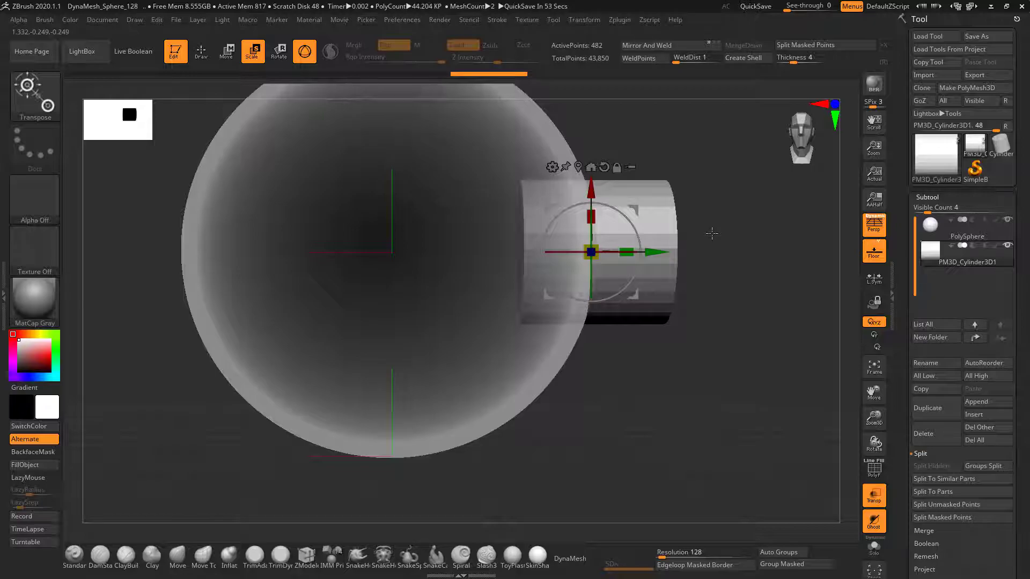
left_click_drag(674, 341, 682, 425)
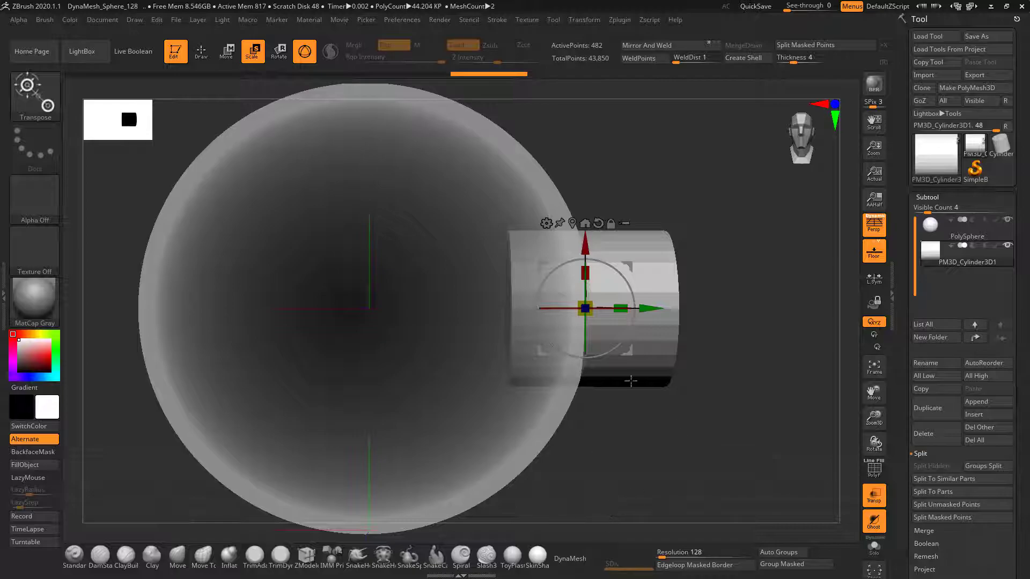
left_click_drag(792, 398, 745, 402)
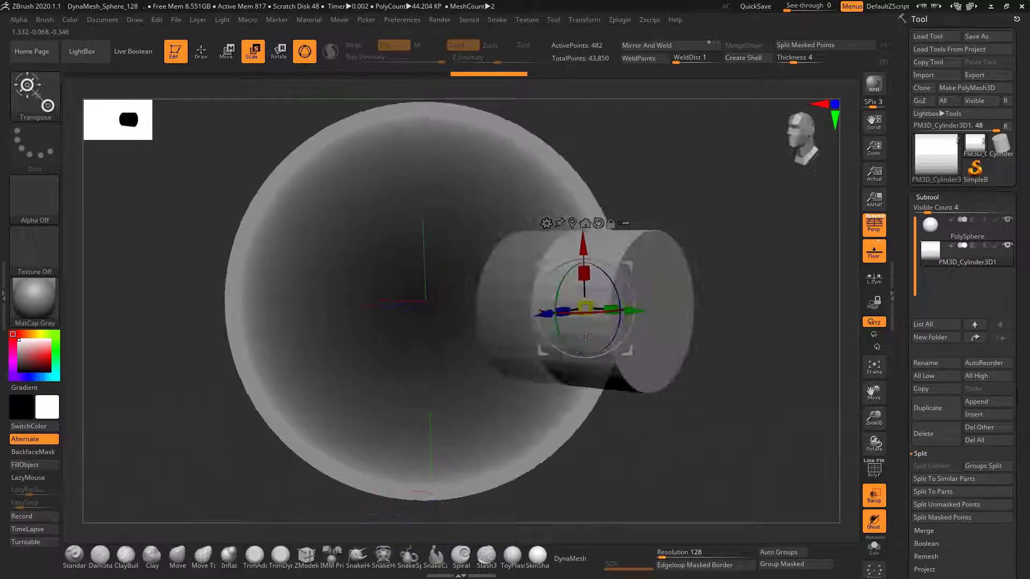
left_click_drag(711, 455, 714, 455, "shift")
Step: Subdivide the cylinder three times to level 4 and convert it to a DynaMesh at resolution 128
key("ctrl+d")
key("ctrl+d")
key("ctrl+d")
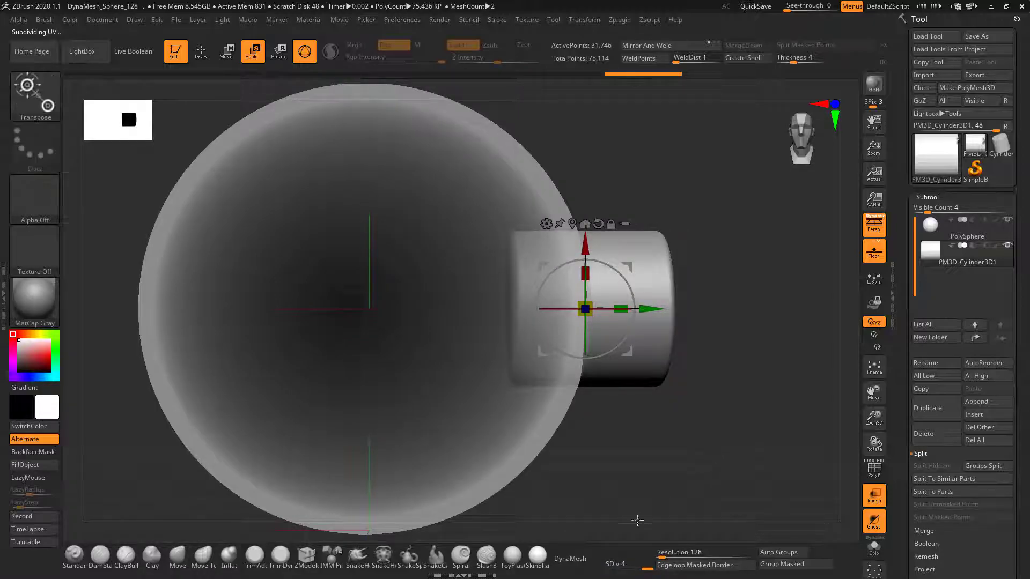
left_click(569, 558)
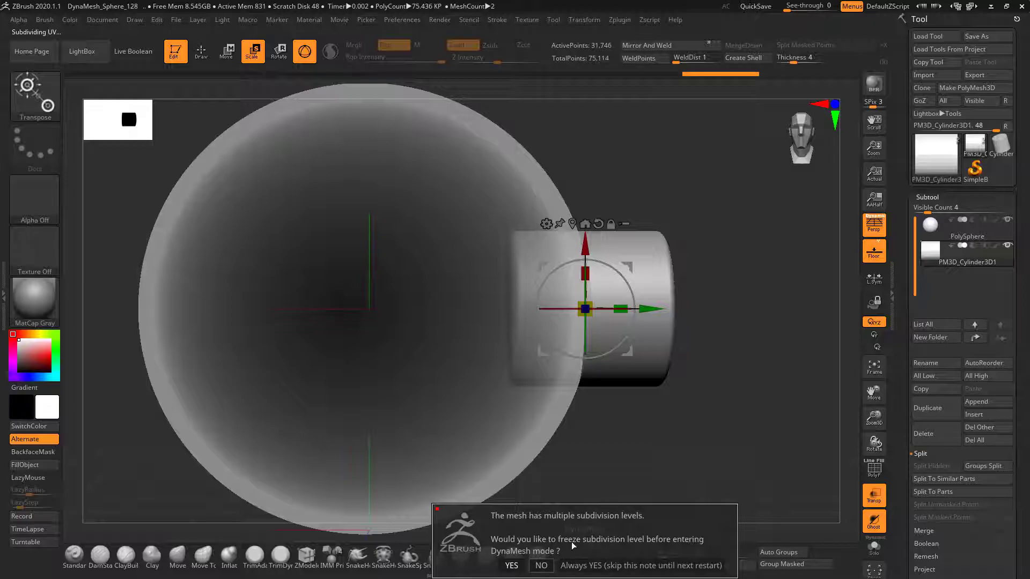
left_click_drag(711, 435, 703, 444)
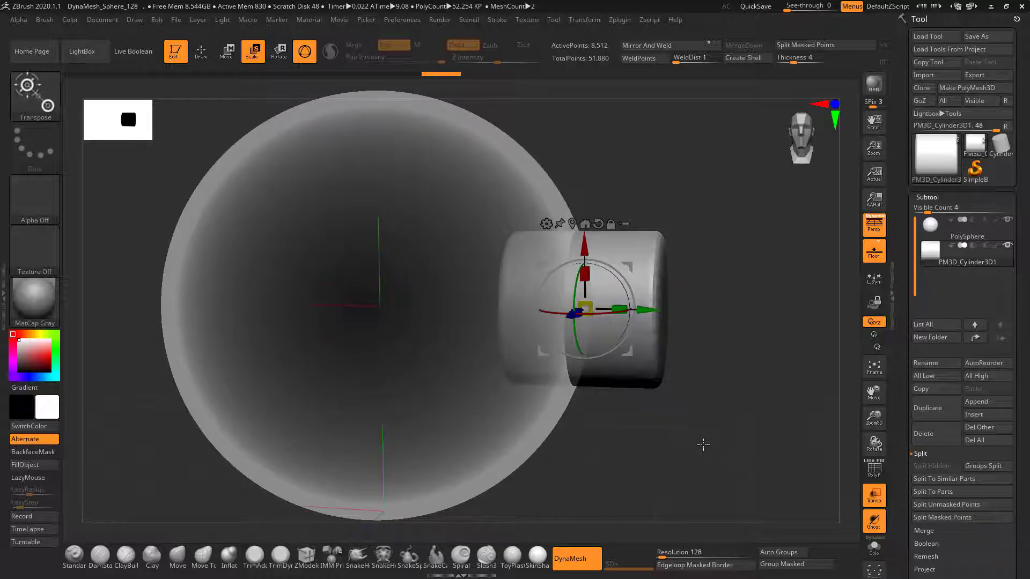
mouse_move(661, 444)
left_mouse_down()
mouse_move(666, 463)
mouse_move(665, 454)
left_mouse_up()
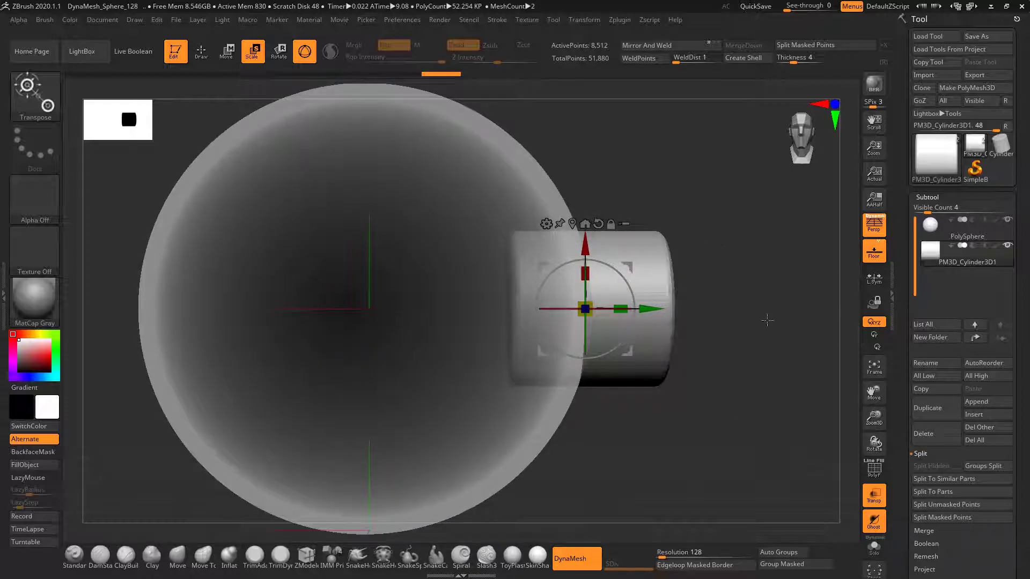
Step: Isolate the cylinder to examine its rounded ends, then show the sphere again with transparency on
left_click(874, 546)
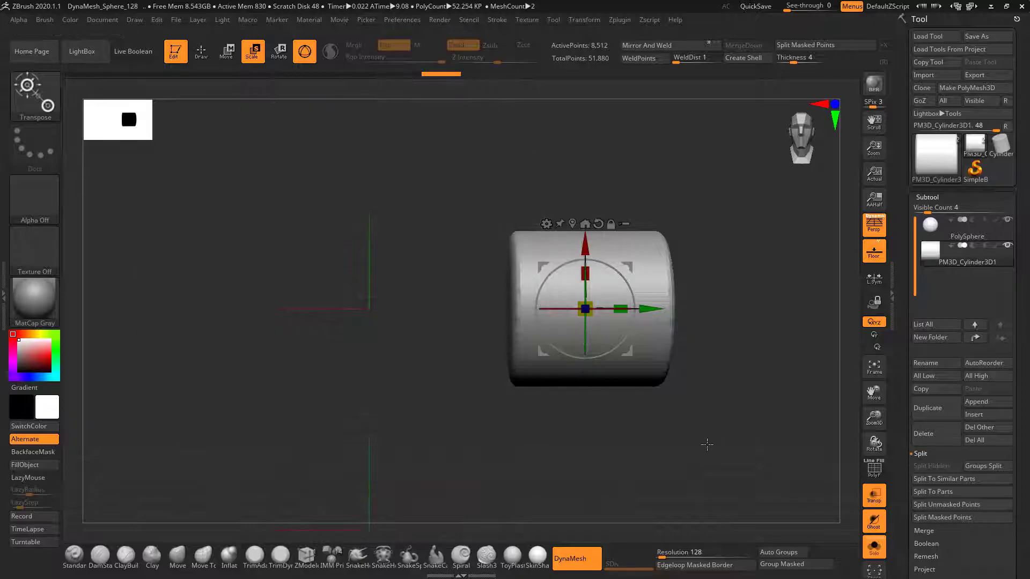
left_click_drag(627, 386, 598, 377)
left_click_drag(536, 414, 577, 282)
left_click_drag(690, 221, 638, 159)
mouse_move(751, 364)
left_mouse_down()
mouse_move(809, 386)
mouse_move(758, 365)
left_mouse_up()
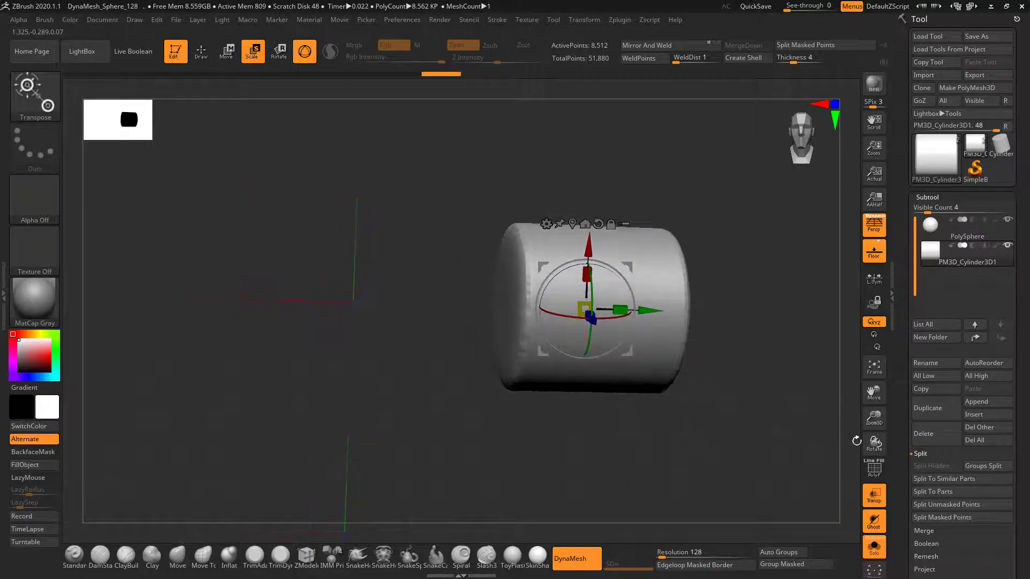
left_click(874, 497)
left_click(875, 545)
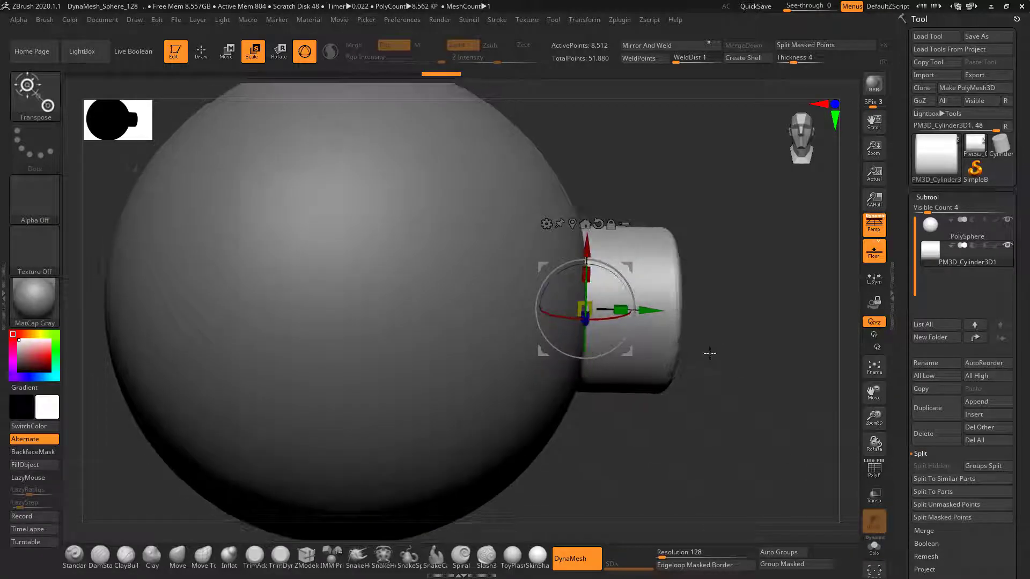
left_click(874, 498)
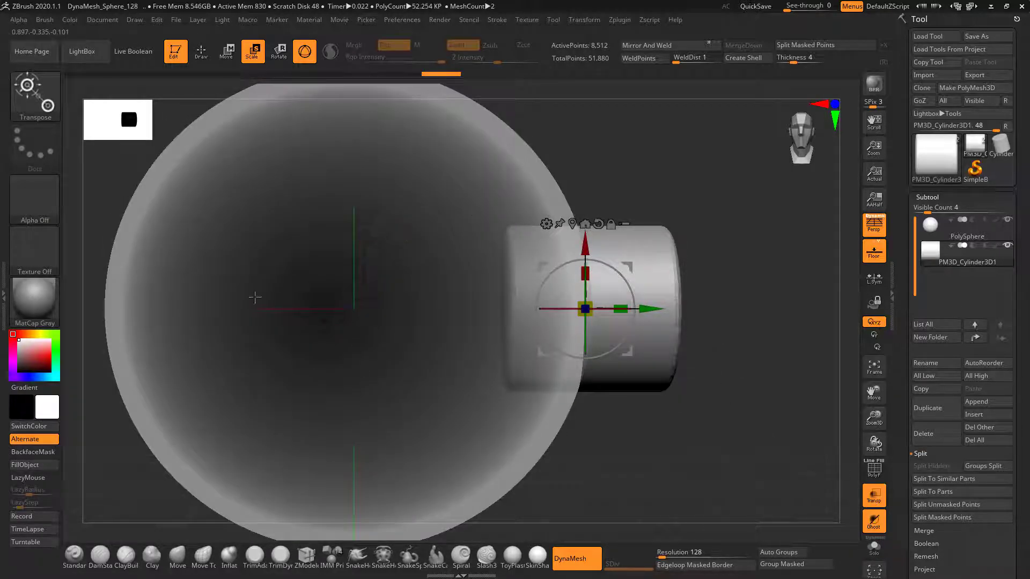
Step: Turn off perspective and trim both rounded ends of the cylinder flat with vertical ClipCurve cuts
left_click(40, 99)
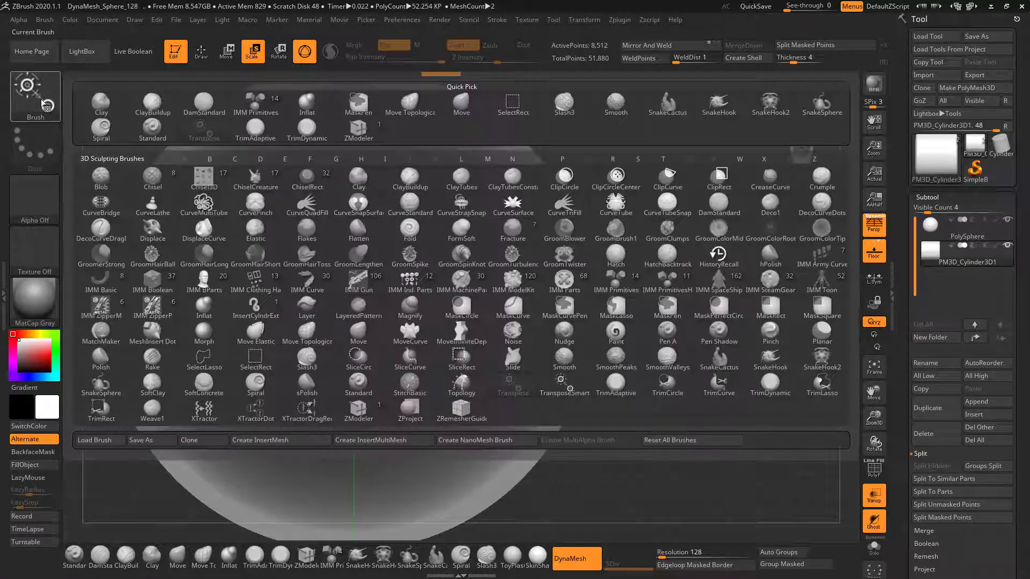
key("ctrl+shift")
key("ctrl+shift")
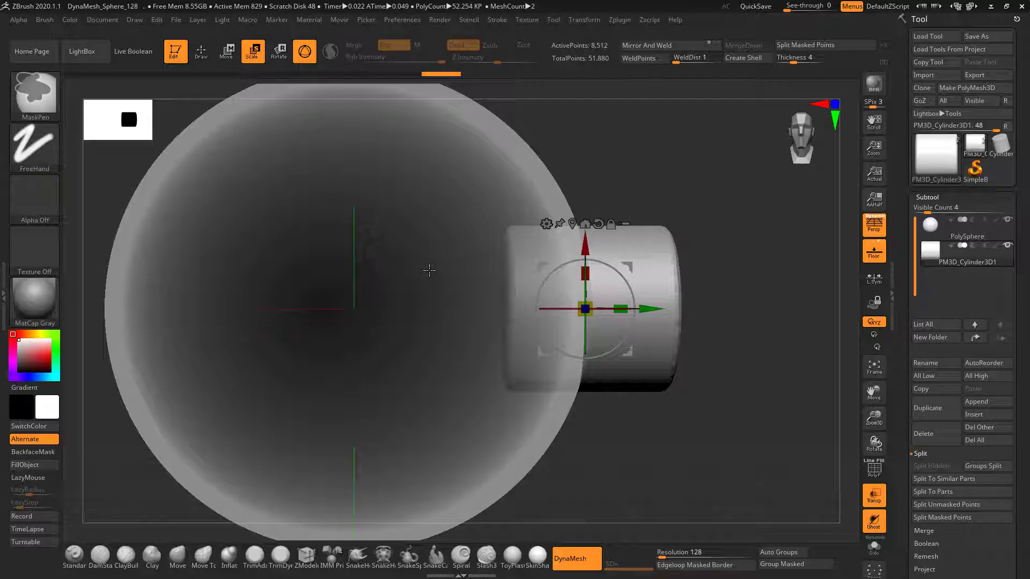
left_click(28, 97)
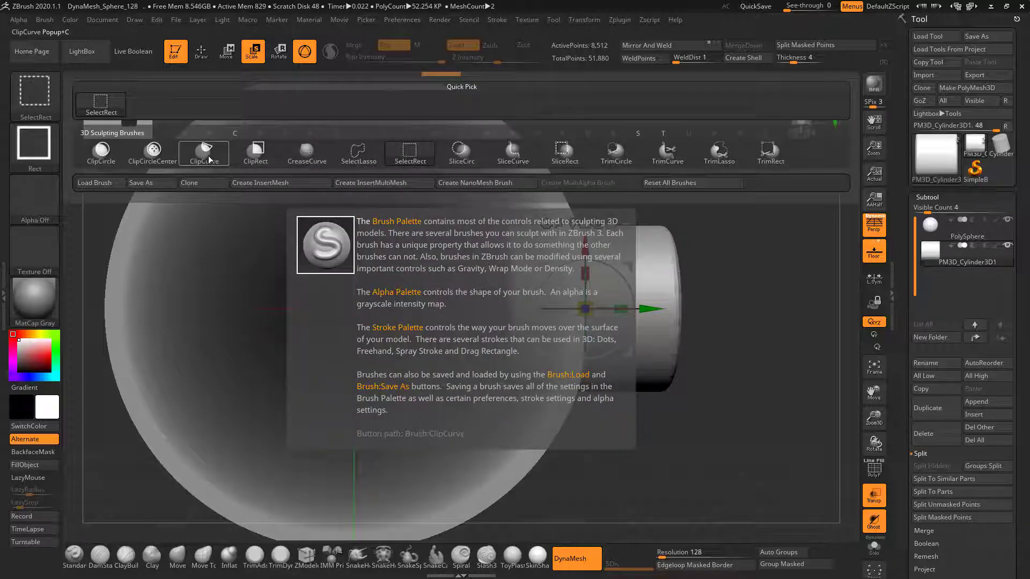
left_click(874, 229)
mouse_move(659, 186)
left_mouse_down("ctrl+shift")
mouse_move(697, 459)
mouse_move(681, 482)
mouse_move(677, 458)
left_mouse_up("ctrl+shift")
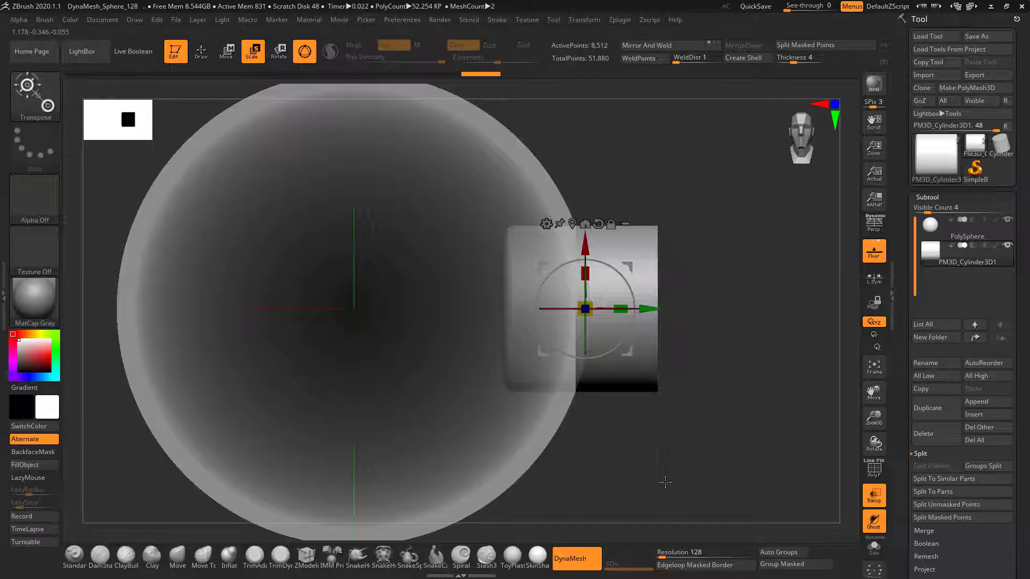
mouse_move(508, 486)
left_mouse_down("ctrl+shift")
mouse_move(507, 161)
mouse_move(520, 159)
left_mouse_up("ctrl+shift")
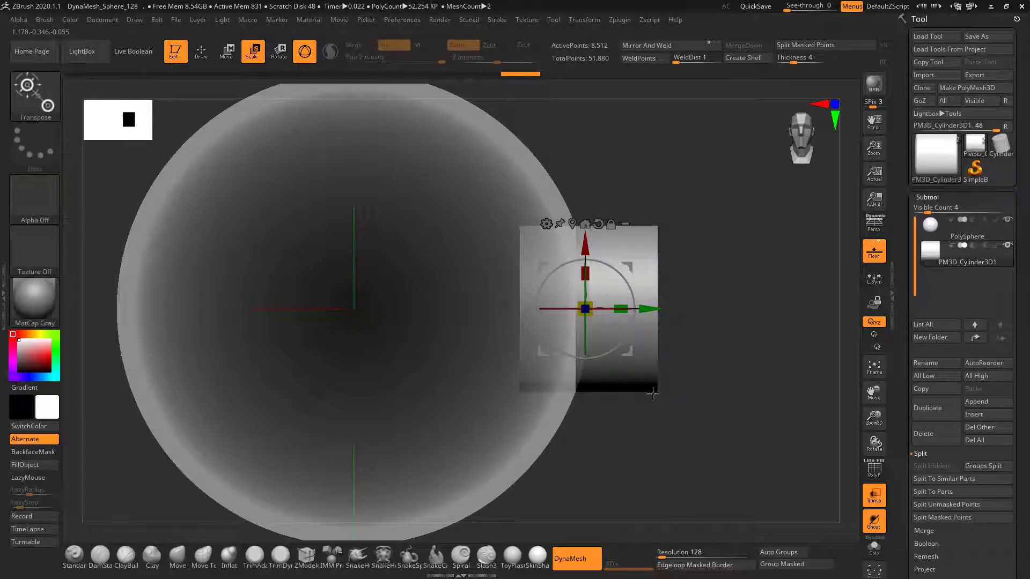
mouse_move(700, 447)
left_mouse_down()
mouse_move(649, 466)
mouse_move(699, 464)
left_mouse_up()
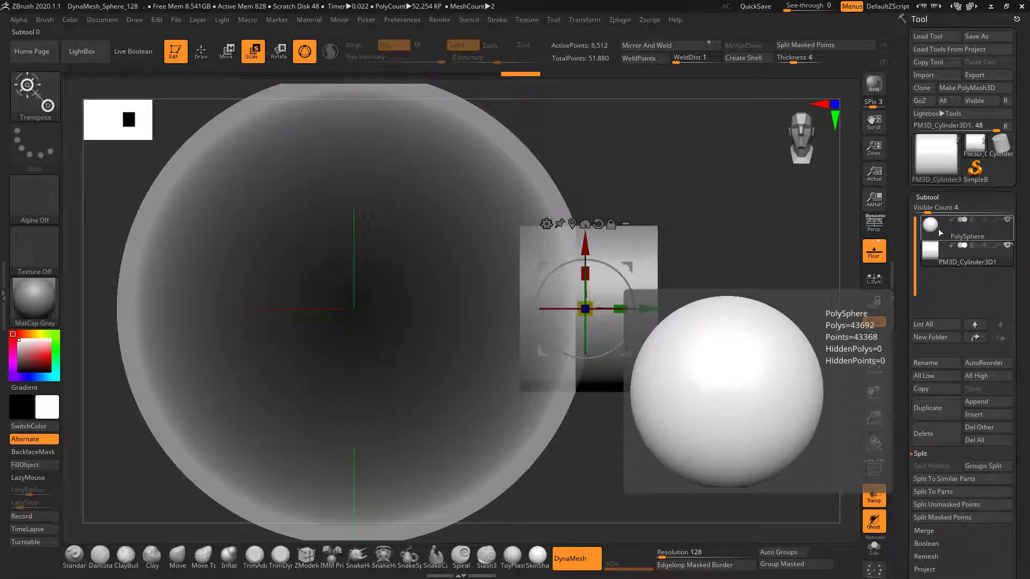
Step: Set the cylinder subtool to subtraction mode and keep PolySphere above it as the active subtool
left_click(932, 235)
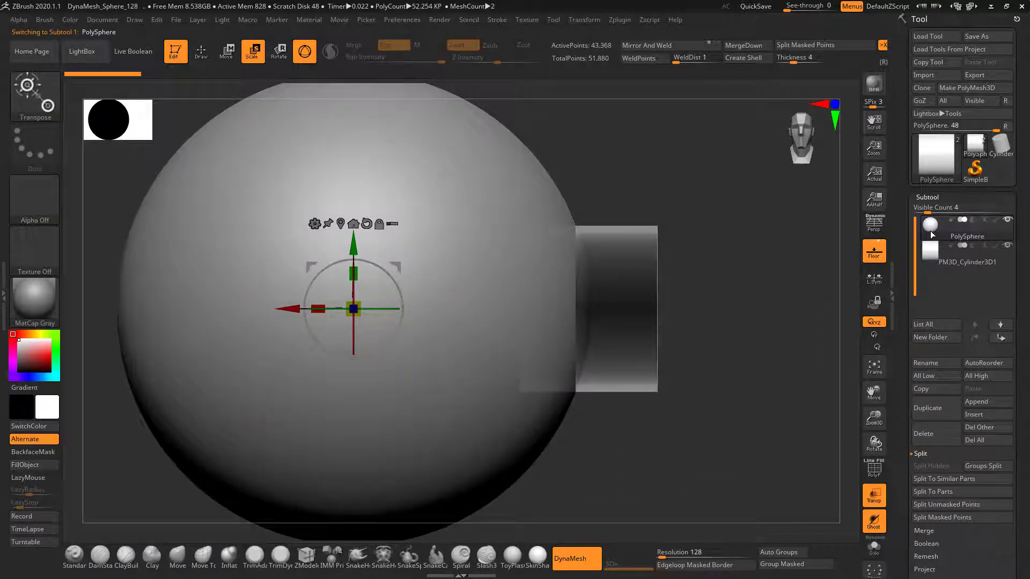
mouse_move(926, 217)
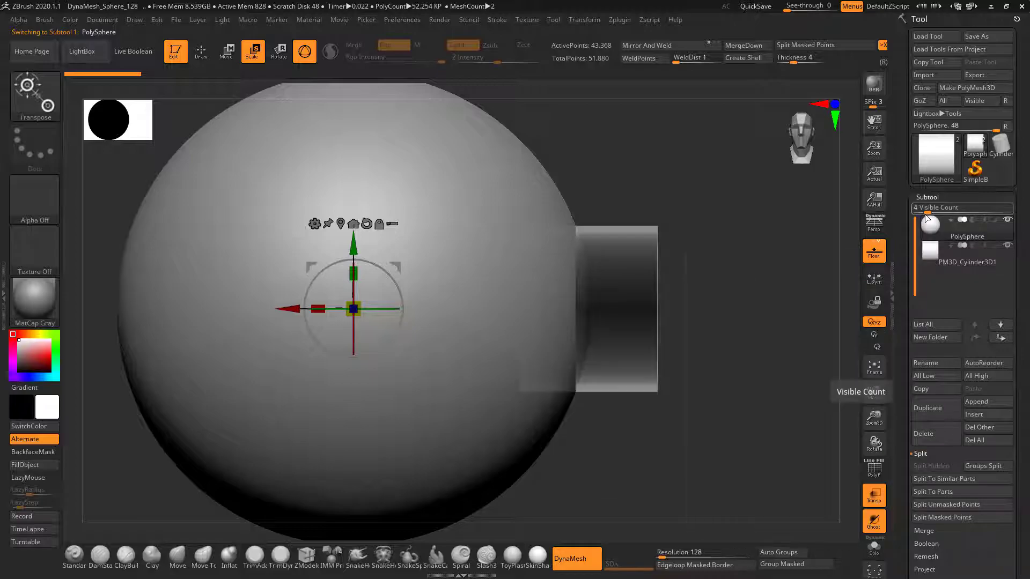
mouse_move(967, 245)
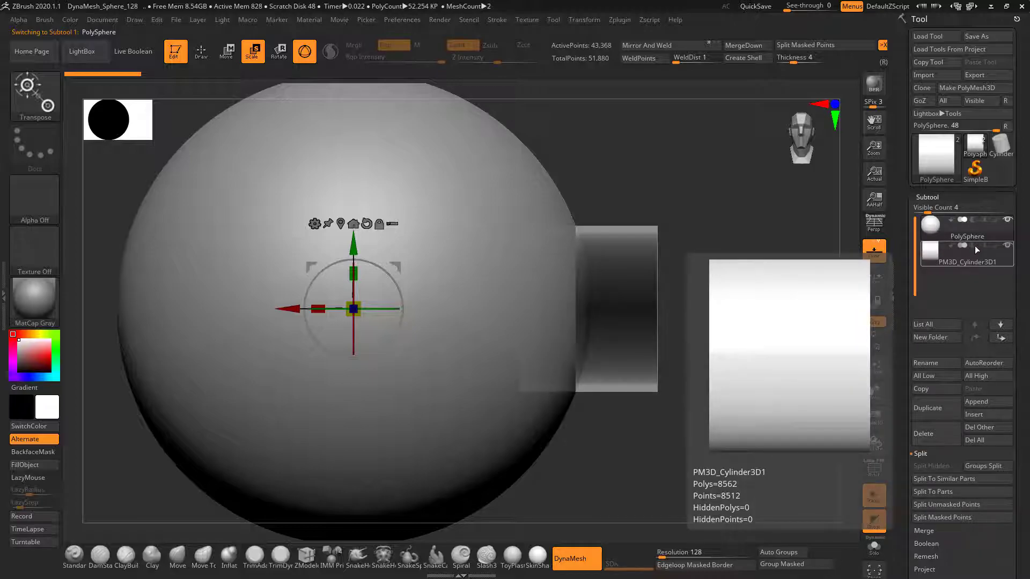
left_click(971, 247)
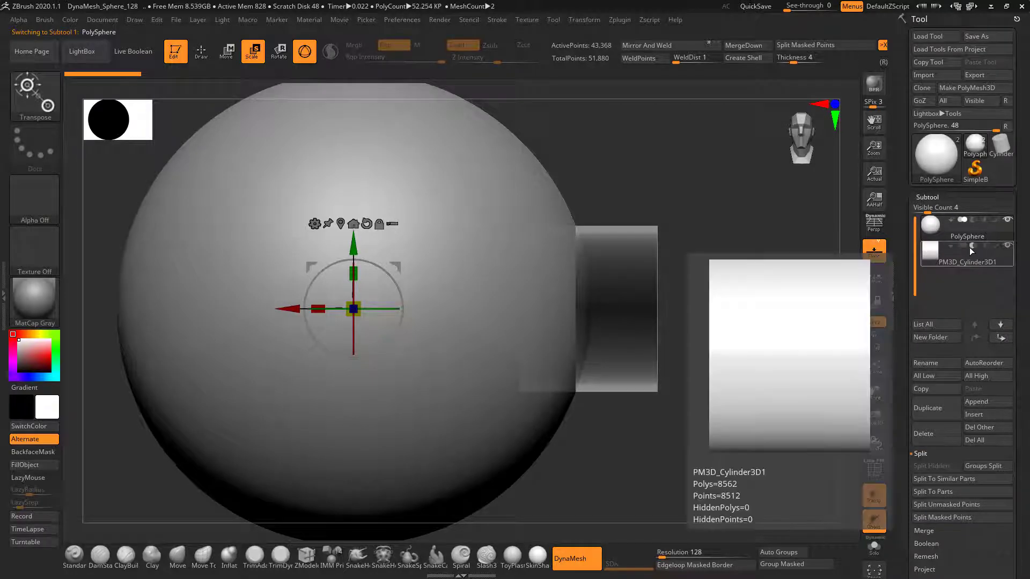
mouse_move(943, 235)
left_click(943, 257)
left_click(934, 241)
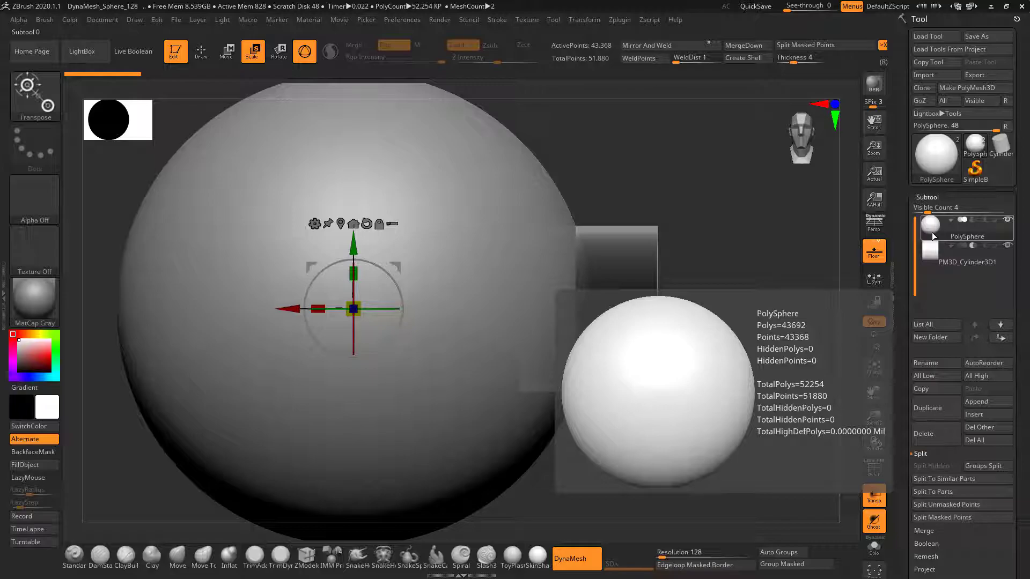
left_click(924, 244)
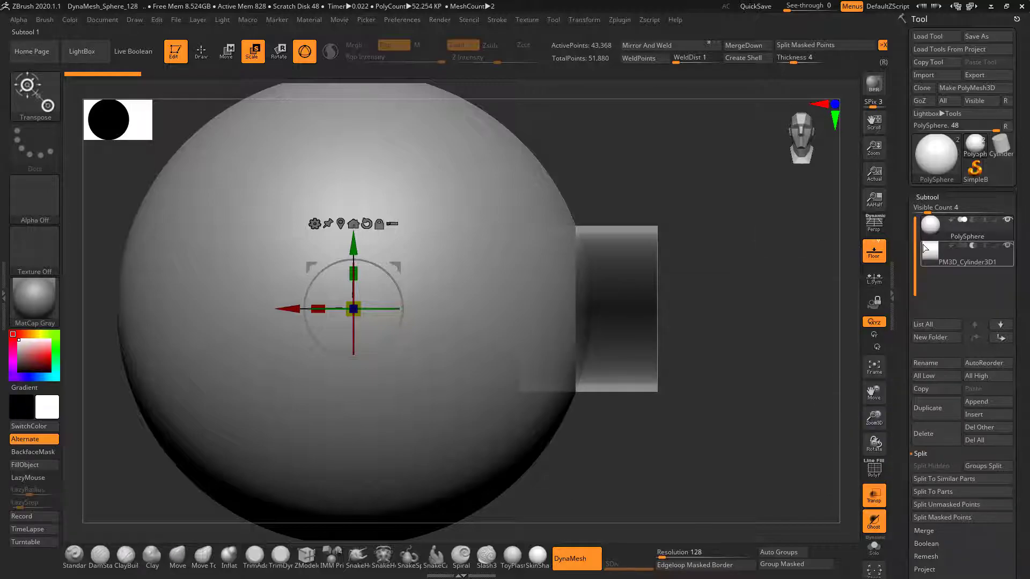
Step: Merge PolySphere down with the cylinder into one subtool, accepting that the operation cannot be undone
left_click(742, 46)
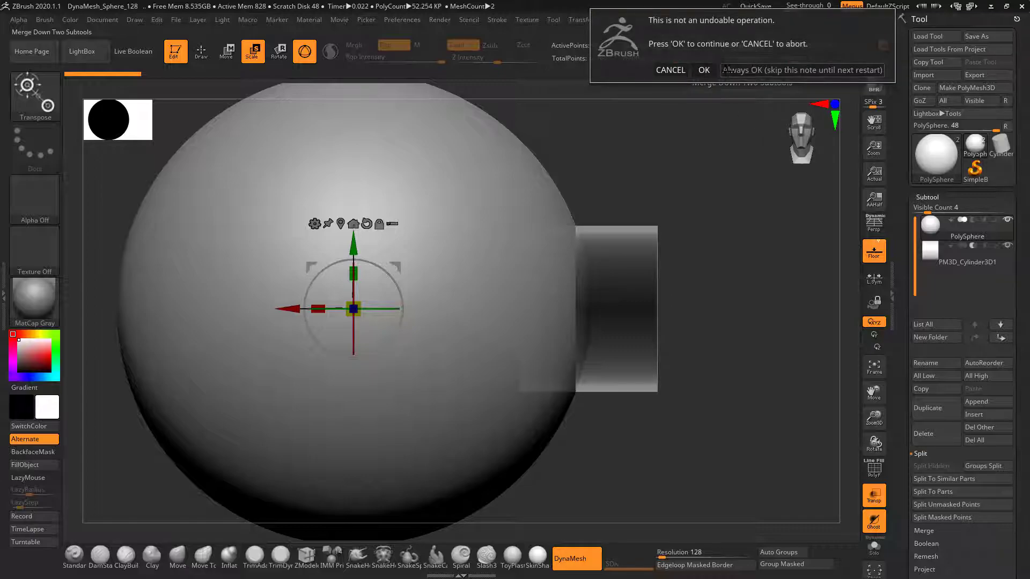
left_click(736, 71)
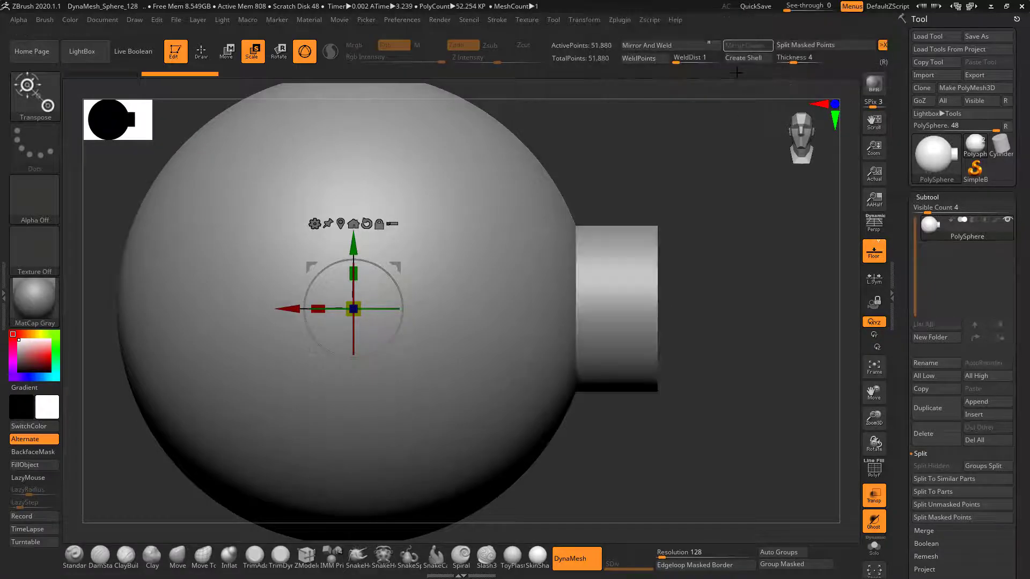
left_click_drag(768, 253, 755, 270)
Step: Try a DynaMesh shell with thickness 12 on the merged sphere and cylinder, inspect its opening, and undo the shell
left_click(798, 58)
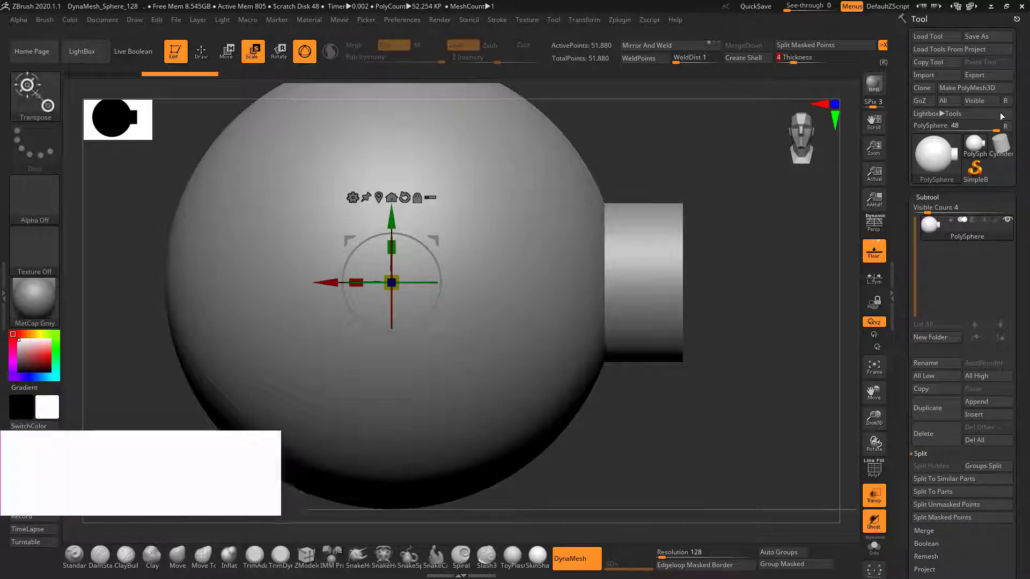
scroll(943, 369, "down", 3)
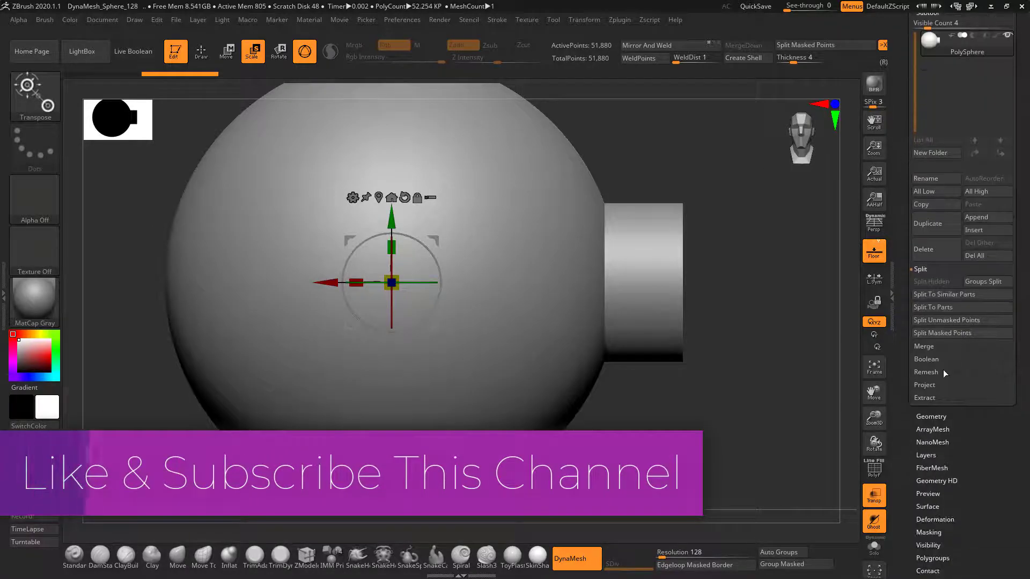
left_click(931, 417)
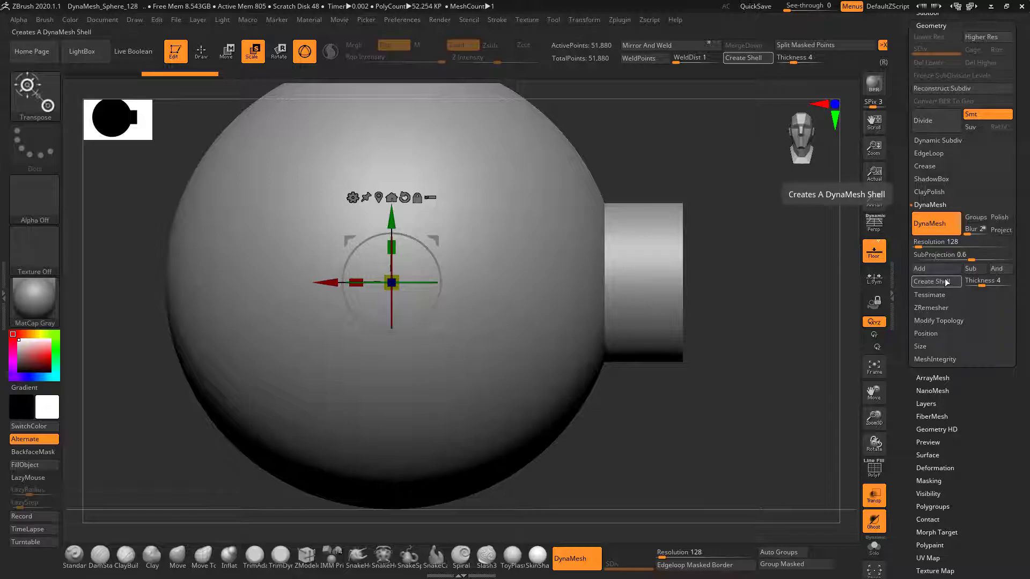
left_click(992, 280)
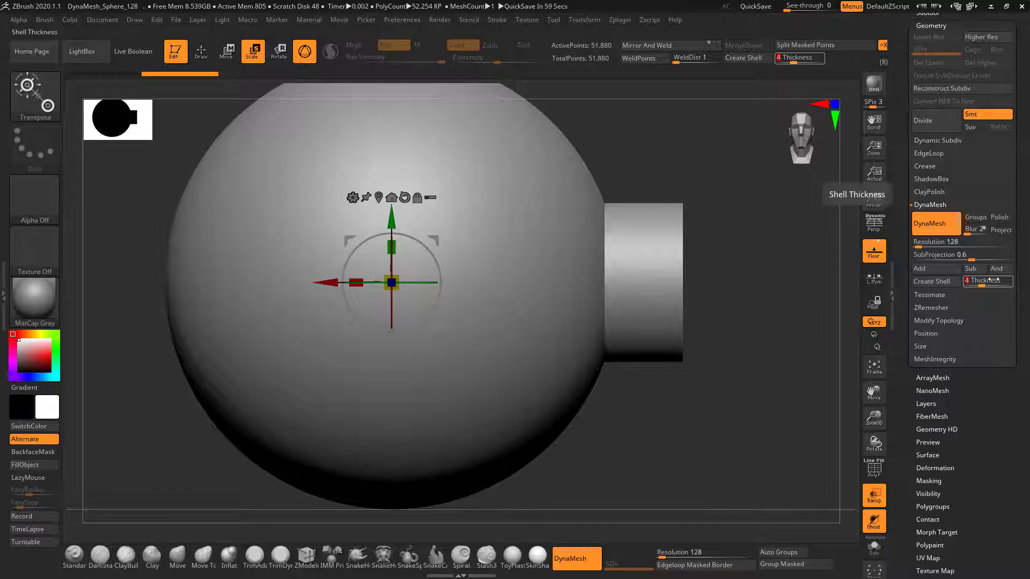
type("12")
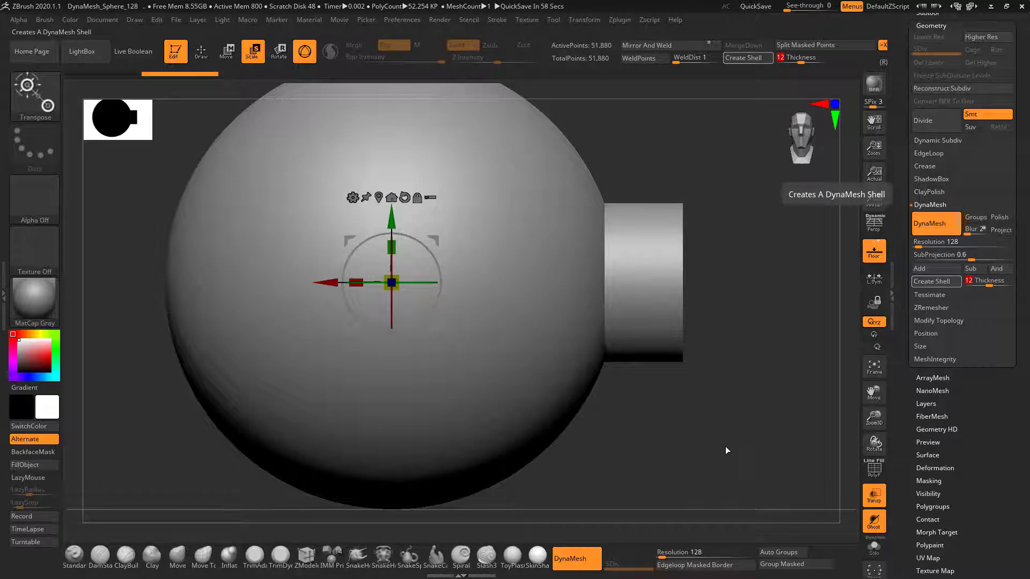
left_click_drag(707, 423, 630, 259)
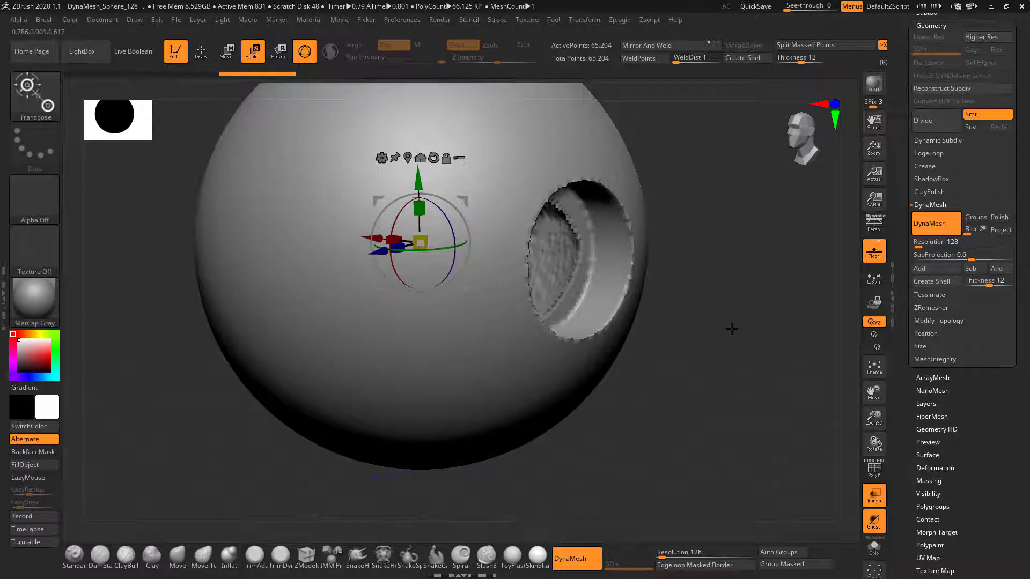
left_click_drag(740, 319, 728, 348, "alt")
key("ctrl+z")
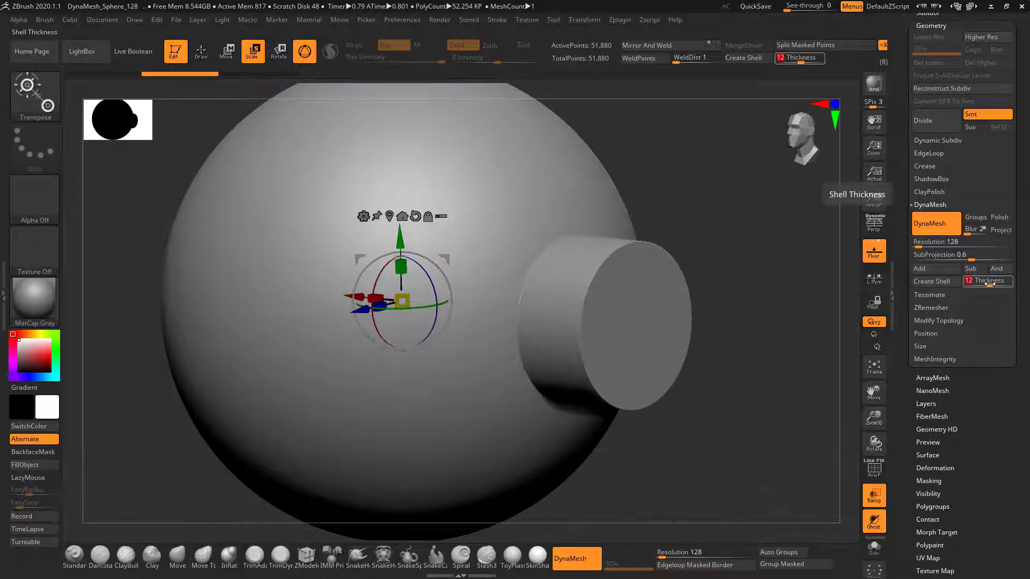
Step: Set the shell thickness to 8, mask the sphere, and shift the cylinder slightly further into it, clearing the mask
left_click_drag(990, 283, 989, 284)
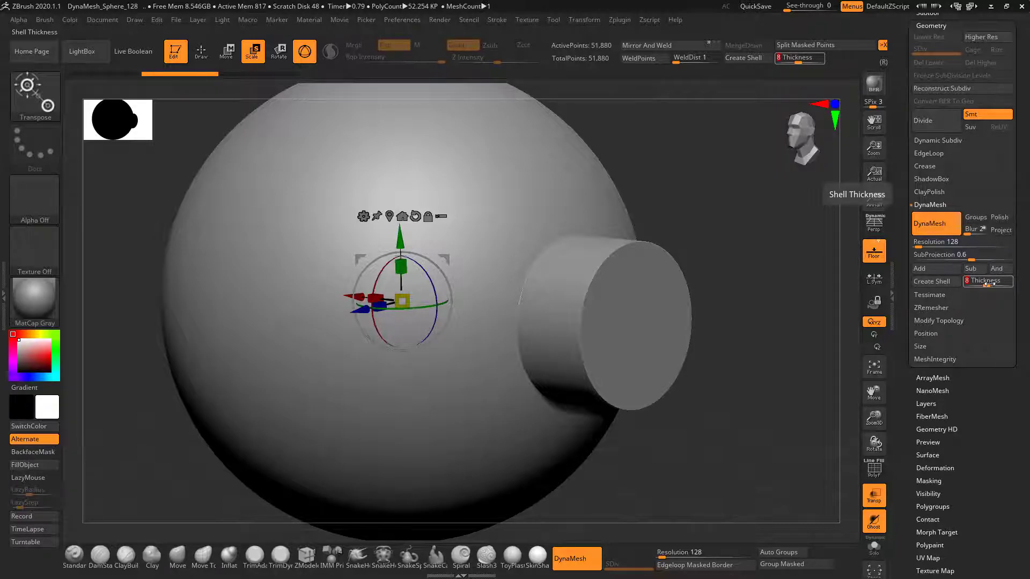
left_click_drag(770, 300, 809, 322, "shift")
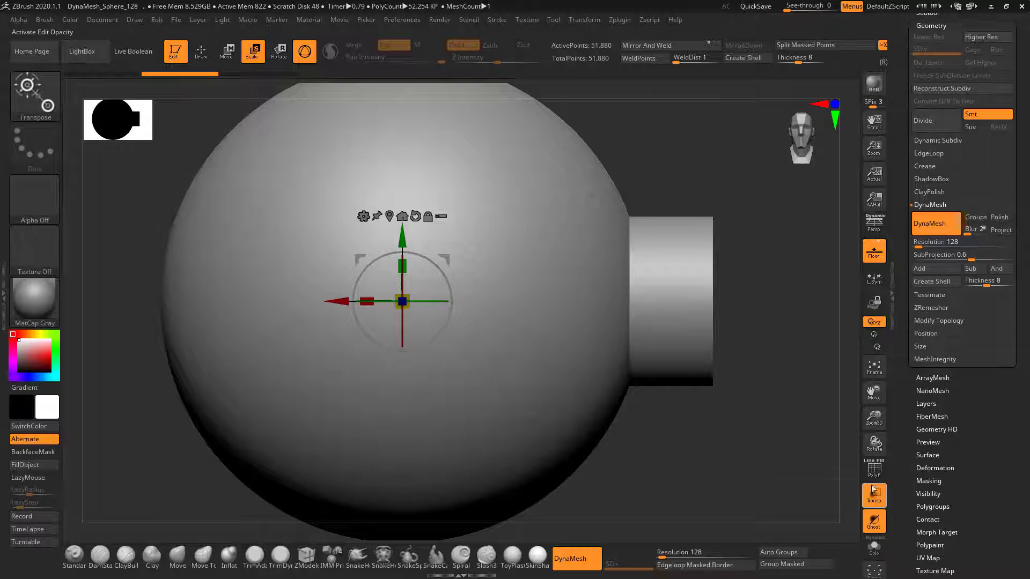
left_click(873, 468)
left_click(648, 283, "ctrl")
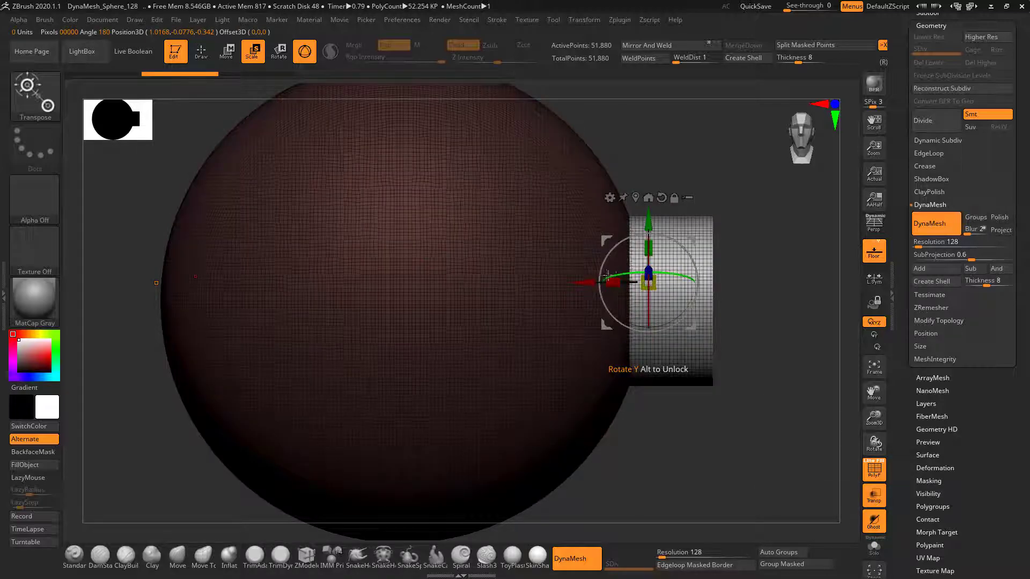
left_click_drag(603, 283, 573, 282)
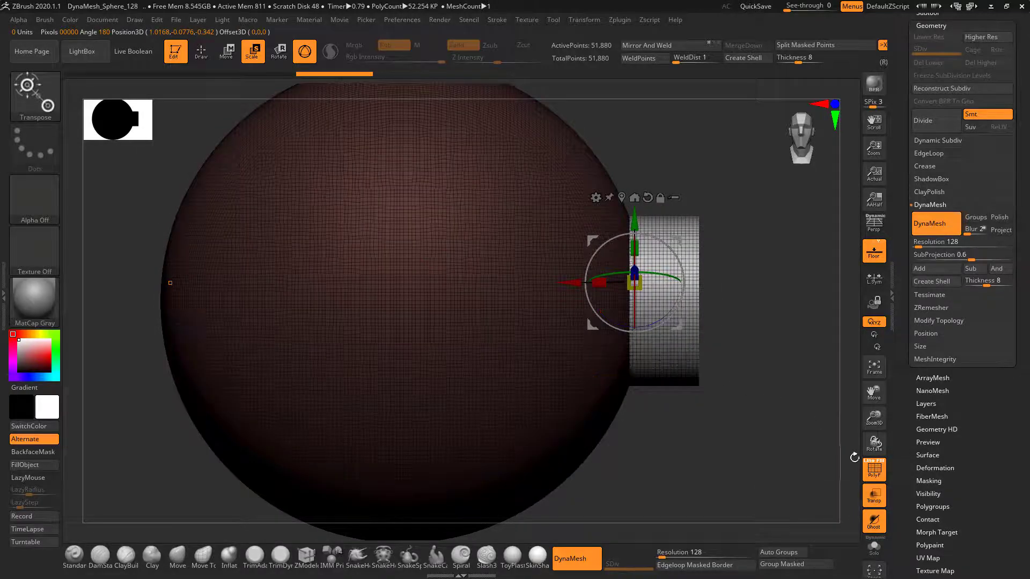
left_click(874, 471)
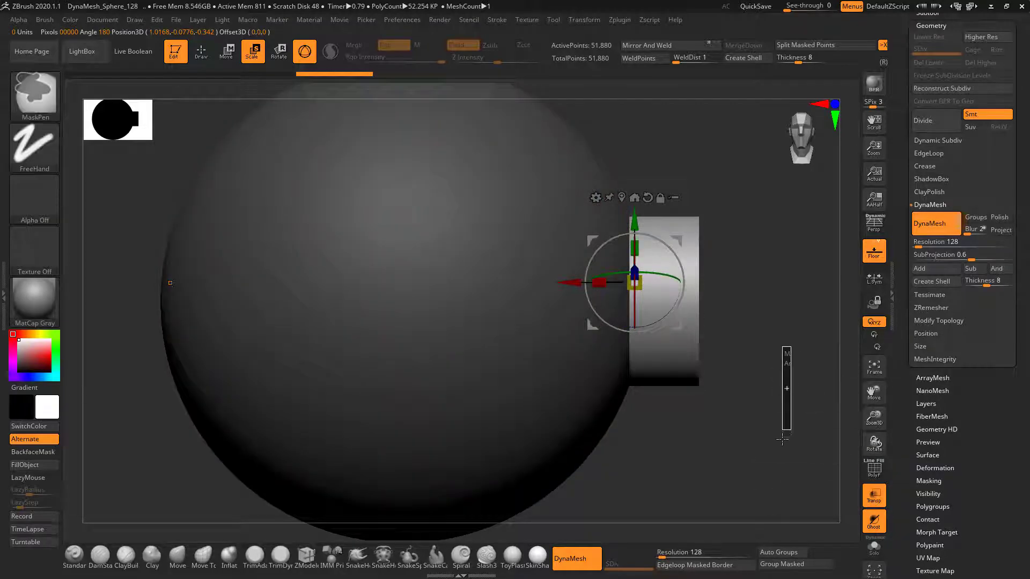
left_click_drag(785, 368, 793, 371, "ctrl")
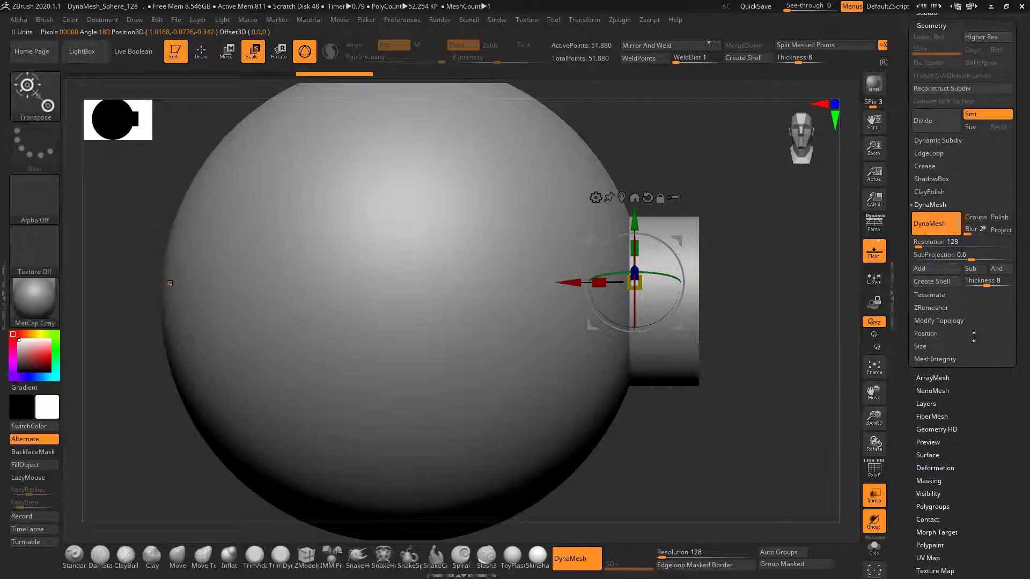
Step: Create the DynaMesh shell with the set thickness and subdivide the resulting mesh once
left_click(936, 281)
left_click_drag(741, 370, 712, 362)
key("ctrl+d")
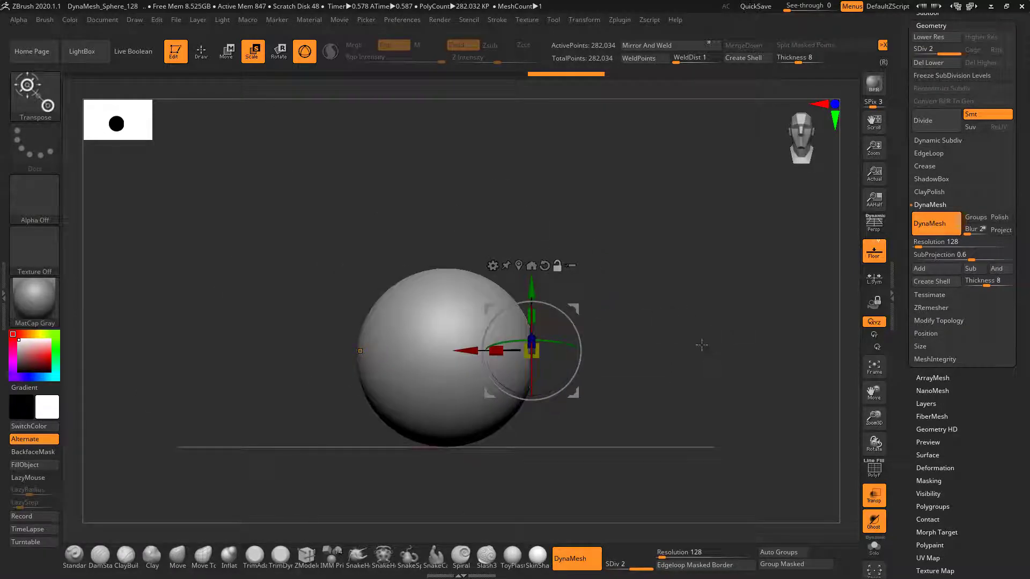
Step: Switch the selection brush to SelectRect and hide everything except the left half of the shelled sphere
key("ctrl+shift")
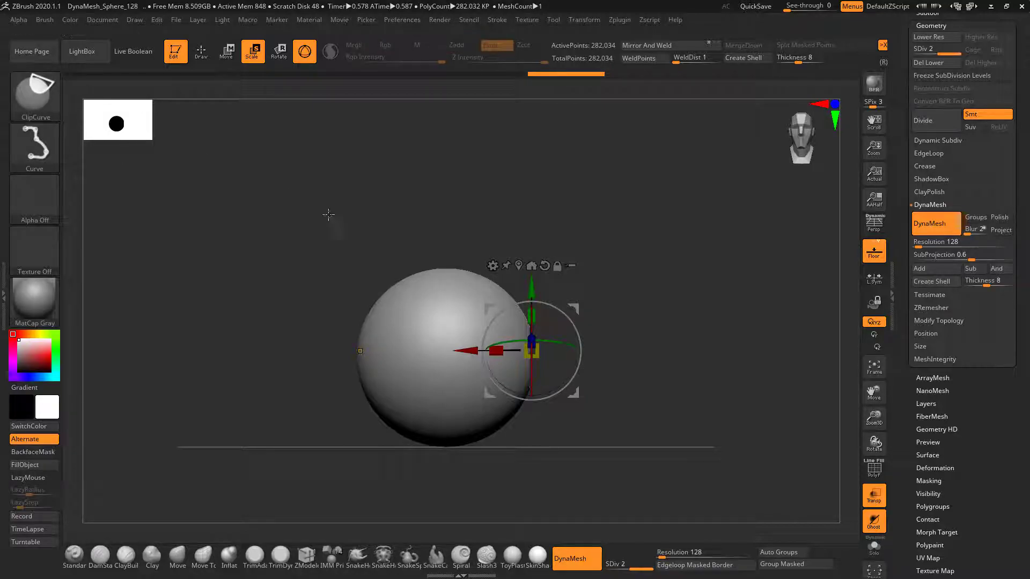
left_click(45, 98, "ctrl+shift")
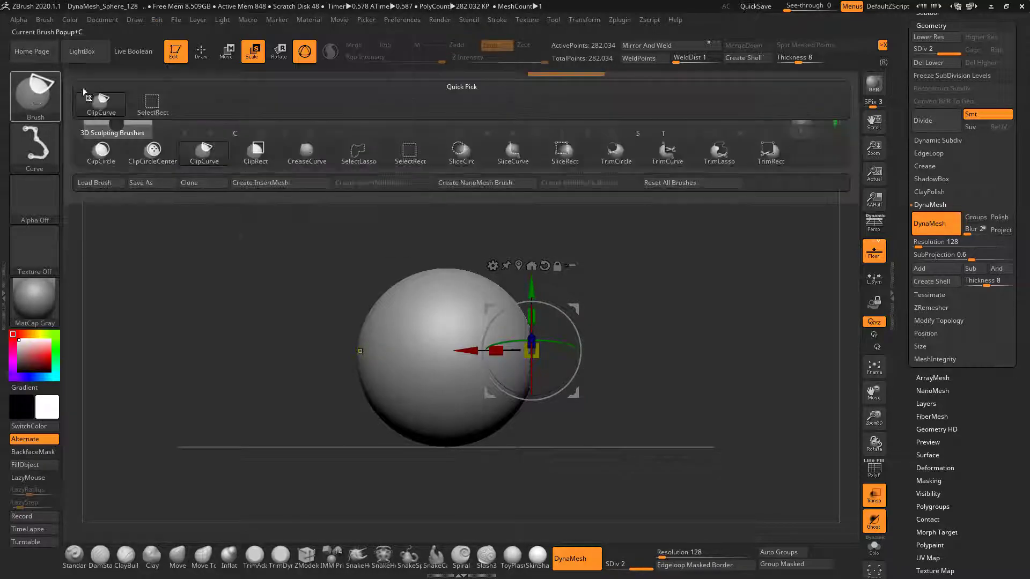
left_click(148, 108, "ctrl+shift")
key("ctrl+shift")
mouse_move(570, 212)
left_mouse_down("ctrl+shift")
mouse_move(455, 502)
mouse_move(451, 538)
left_mouse_up("ctrl+shift")
key("ctrl")
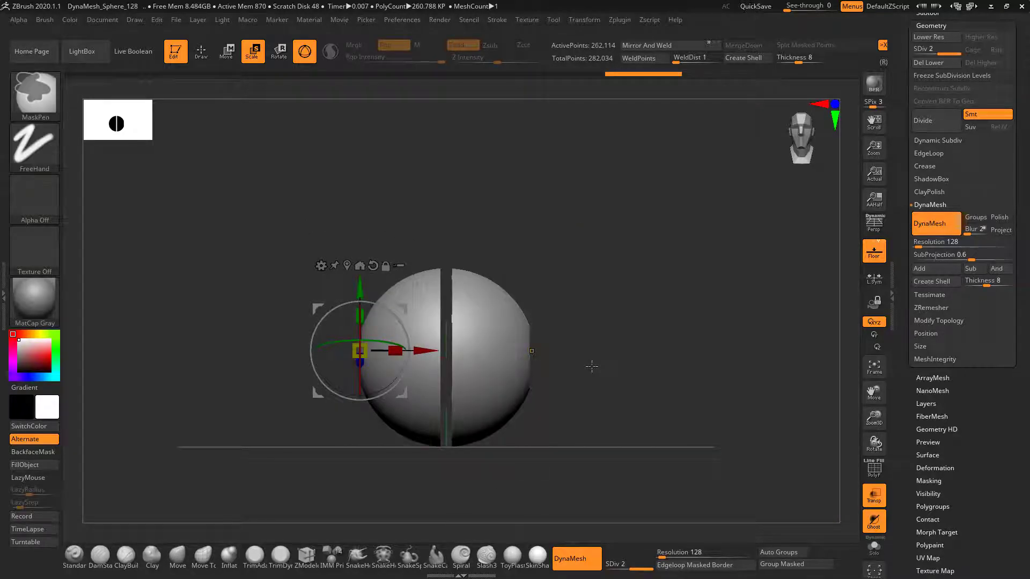
left_click(591, 366, "ctrl+shift")
left_click_drag(286, 190, 435, 503, "ctrl+shift")
Step: Examine the hollow interior and wall thickness of the half shell from several angles, and restore the full sphere's visibility
left_click_drag(502, 479, 464, 547)
left_click_drag(649, 433, 647, 353)
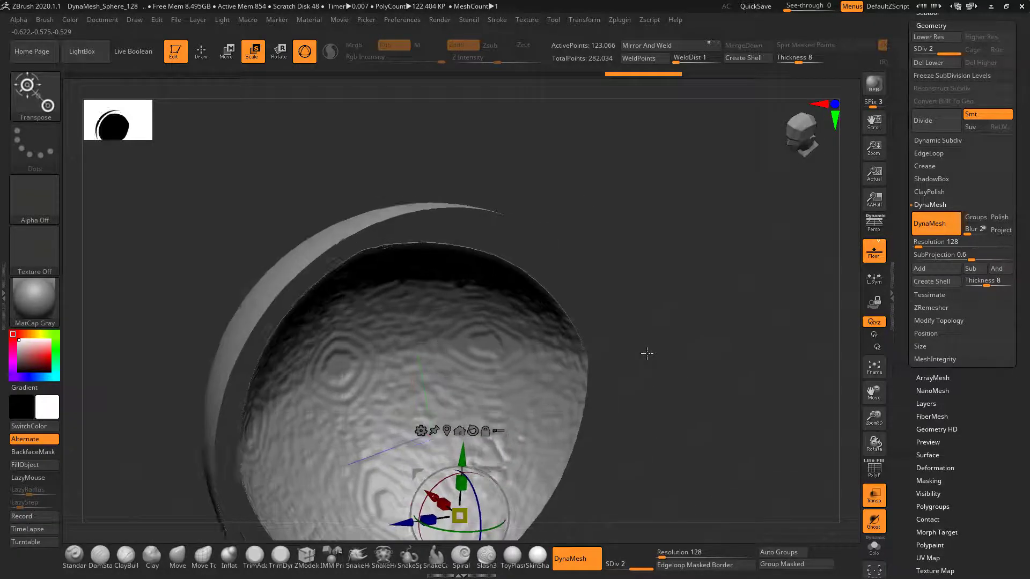
left_click_drag(689, 299, 686, 286)
left_click_drag(702, 349, 696, 296, "alt")
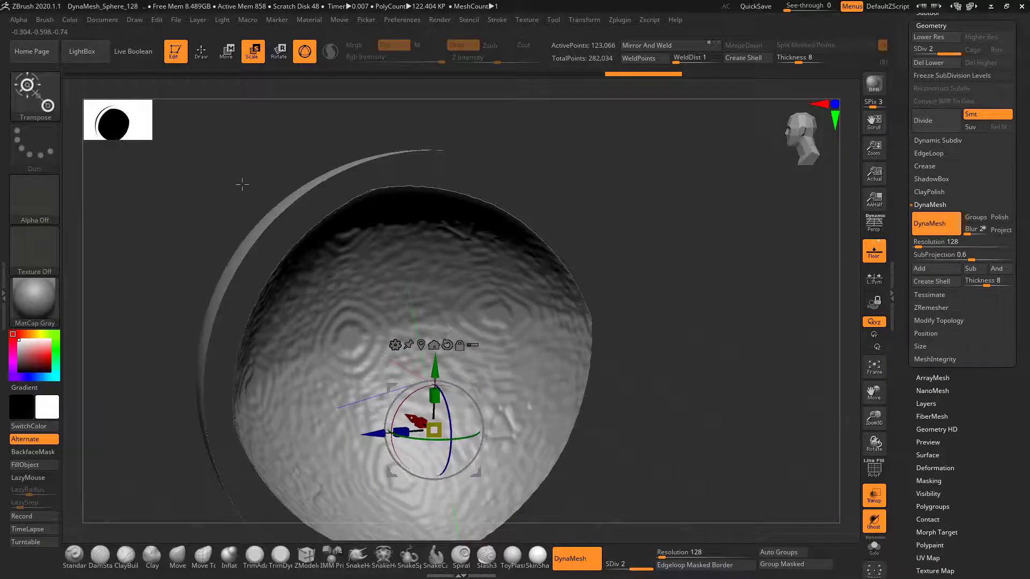
mouse_move(677, 358)
left_mouse_down()
mouse_move(685, 349)
mouse_move(673, 378)
mouse_move(612, 338)
mouse_move(699, 374)
left_mouse_up()
left_click(687, 362, "ctrl+shift")
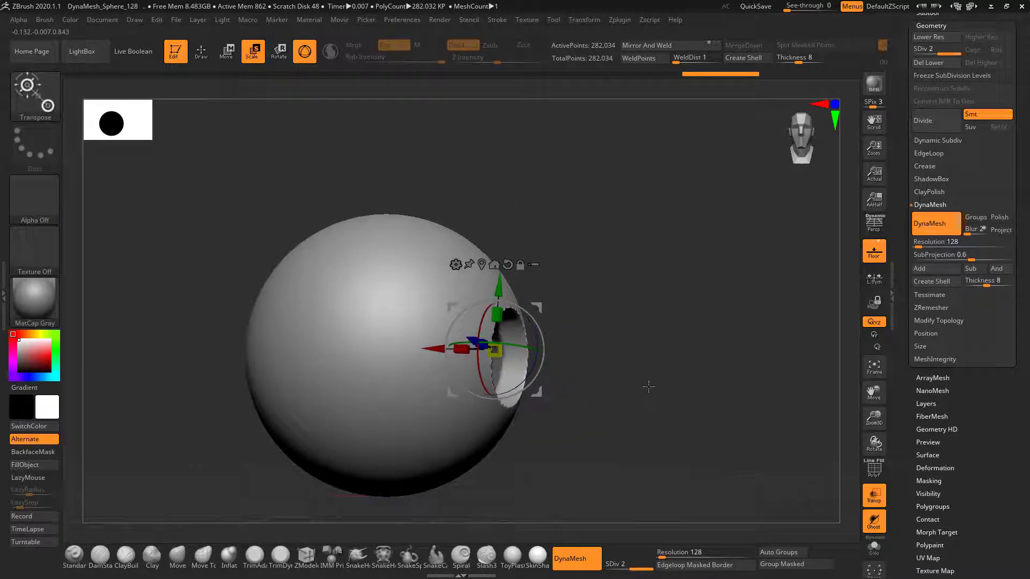
Step: Load the DicePrimitives.ZPR project from LightBox without saving the current project
left_click(85, 62)
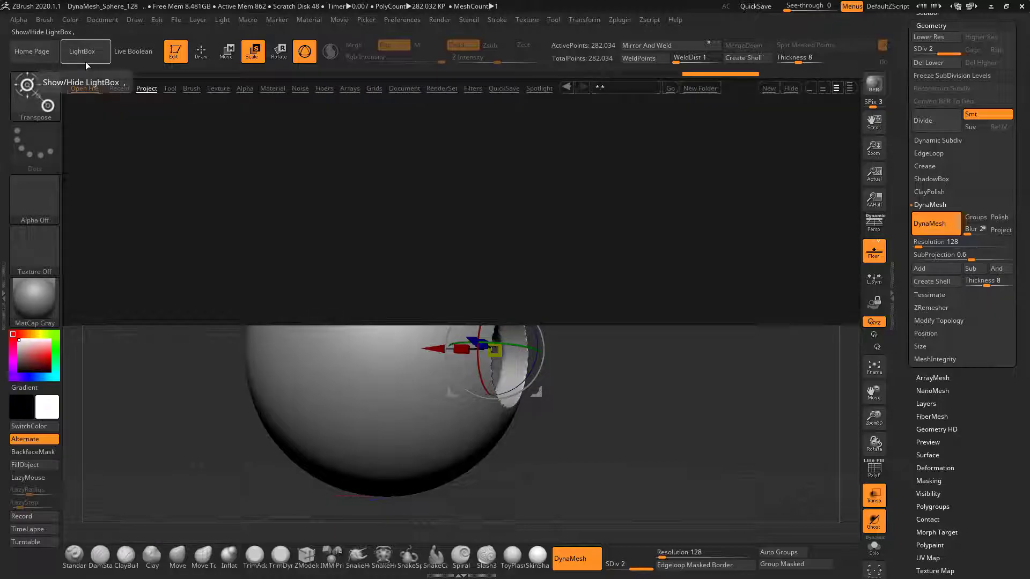
double_click(515, 127)
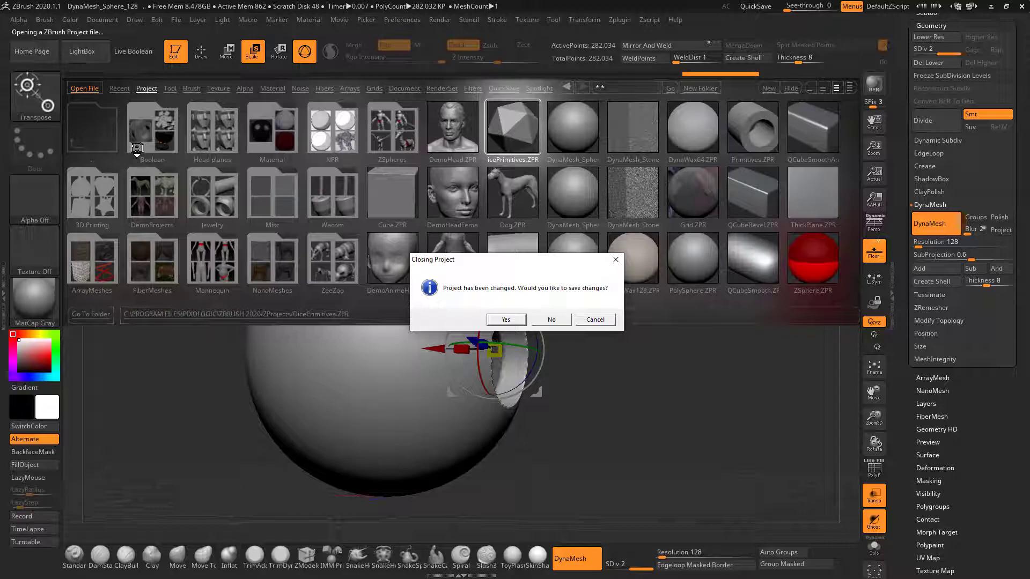
left_click(552, 320)
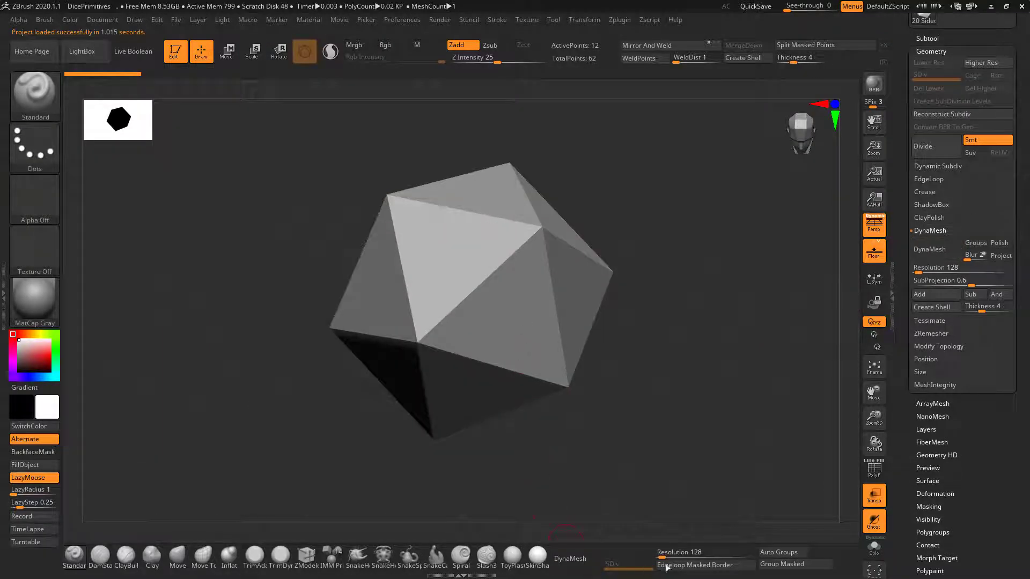
Step: Convert the 20-sided dice primitive to DynaMesh at resolution 568
left_click_drag(662, 556, 672, 556)
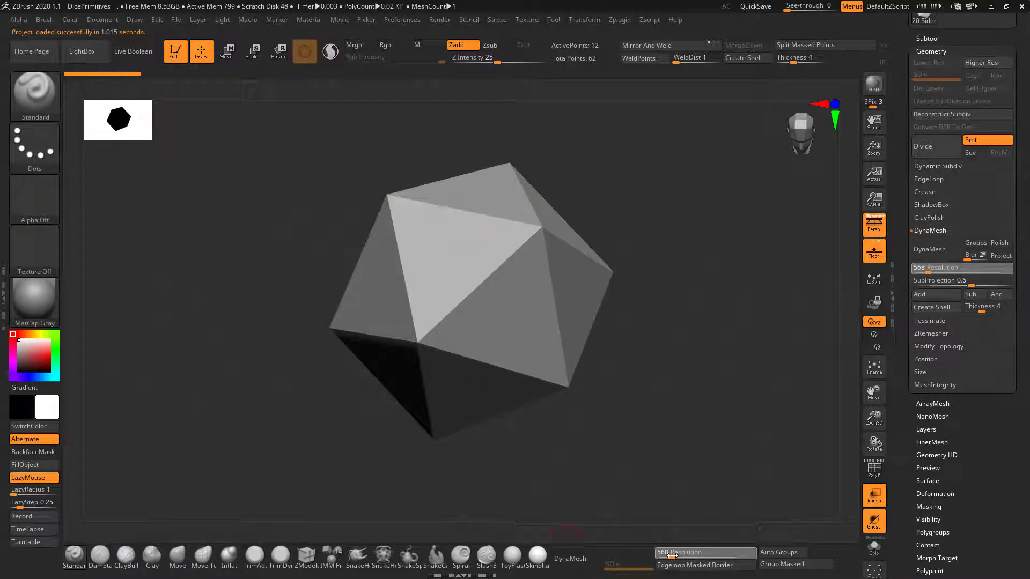
left_click(578, 559)
left_click_drag(668, 373, 652, 397)
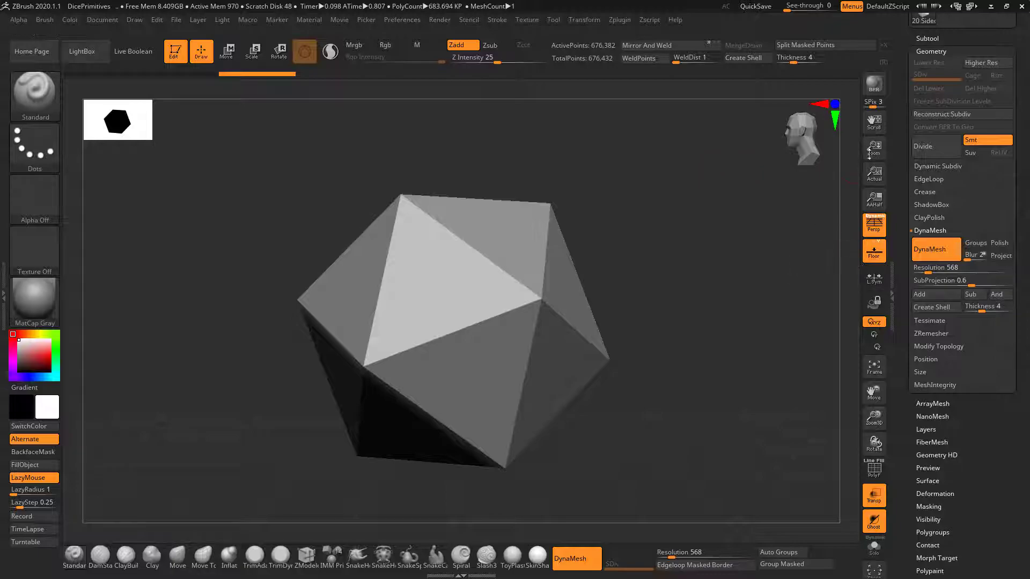
Step: Delete all the other dice subtools so that only 20 Sided remains
left_click(928, 39)
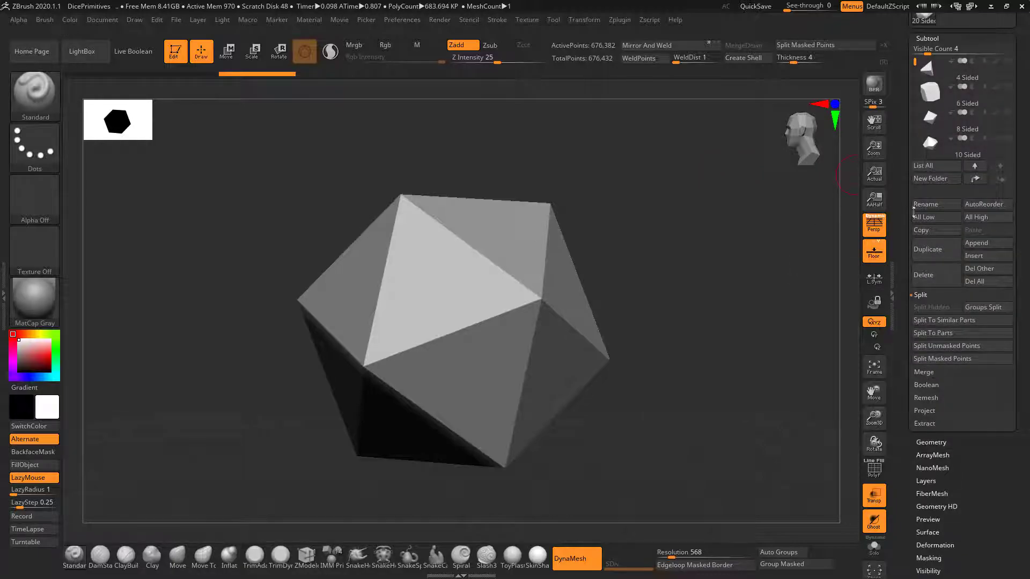
mouse_move(927, 139)
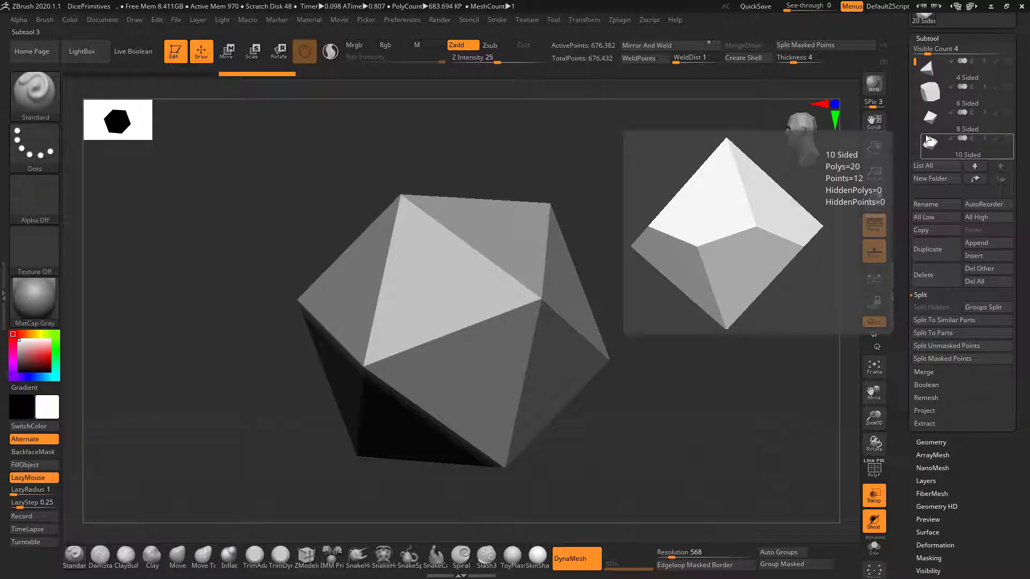
left_click_drag(915, 62, 920, 152)
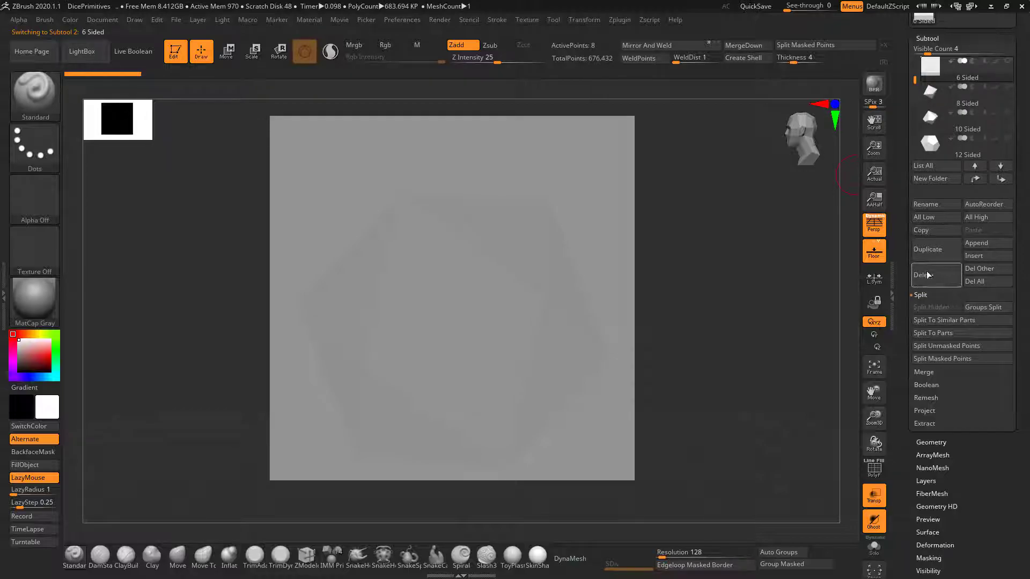
left_click(926, 274)
key("Return")
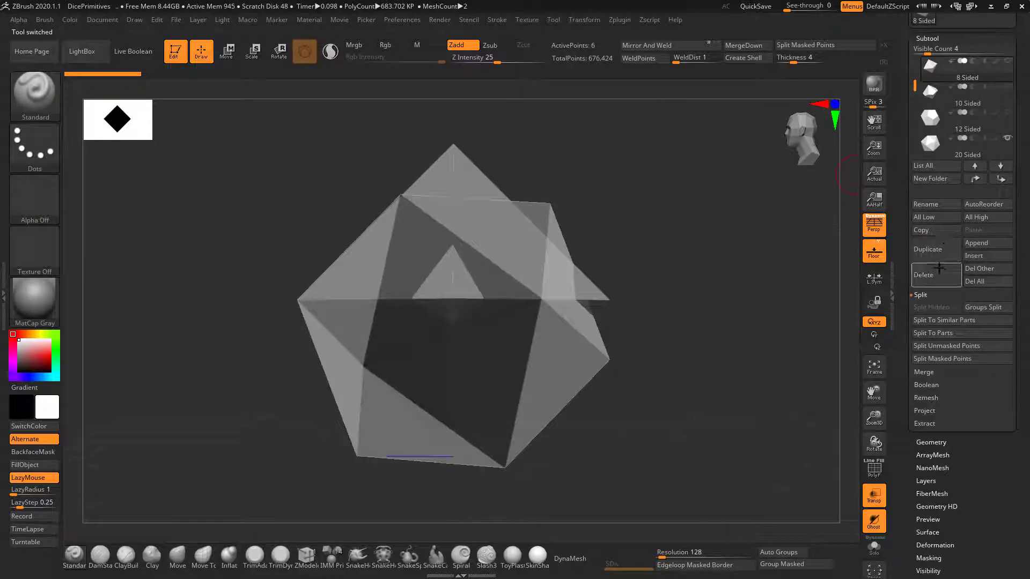
left_click(938, 274)
left_click(937, 274)
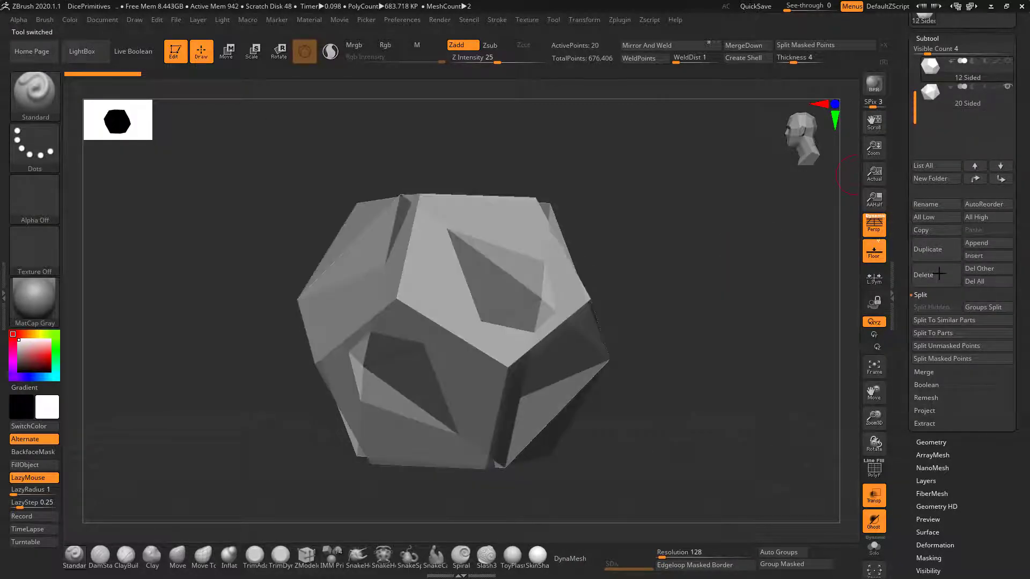
left_click(938, 274)
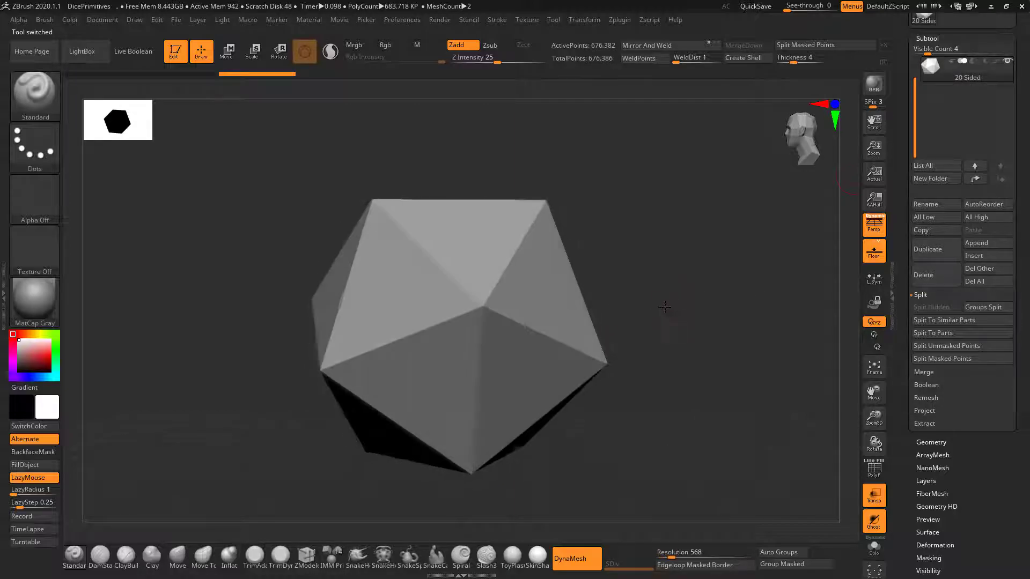
Step: Insert a Cylinder3D subtool beside the 20-sided dice, shrink it and rotate it until its axis lies horizontal
left_click(982, 255)
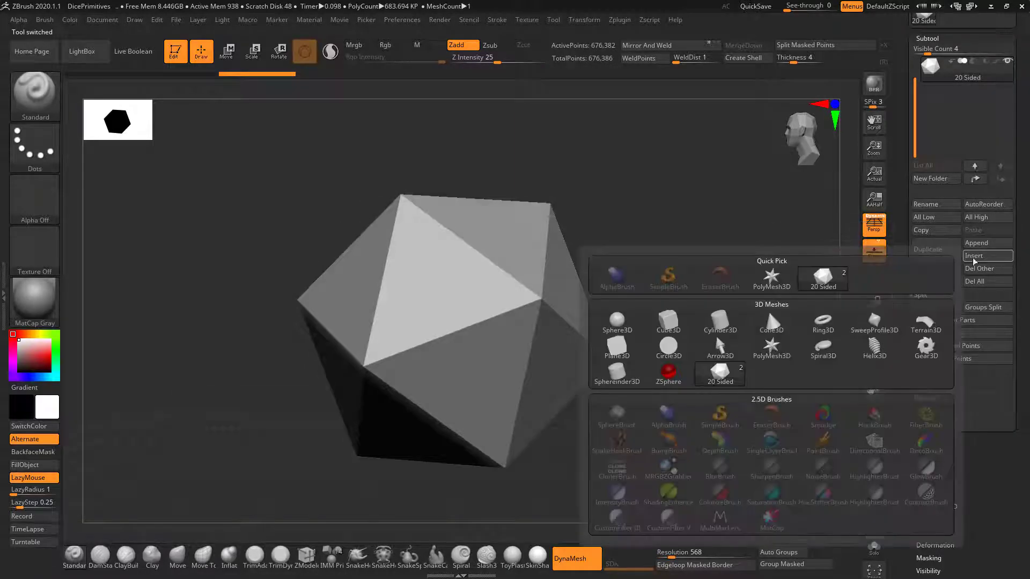
left_click(714, 327)
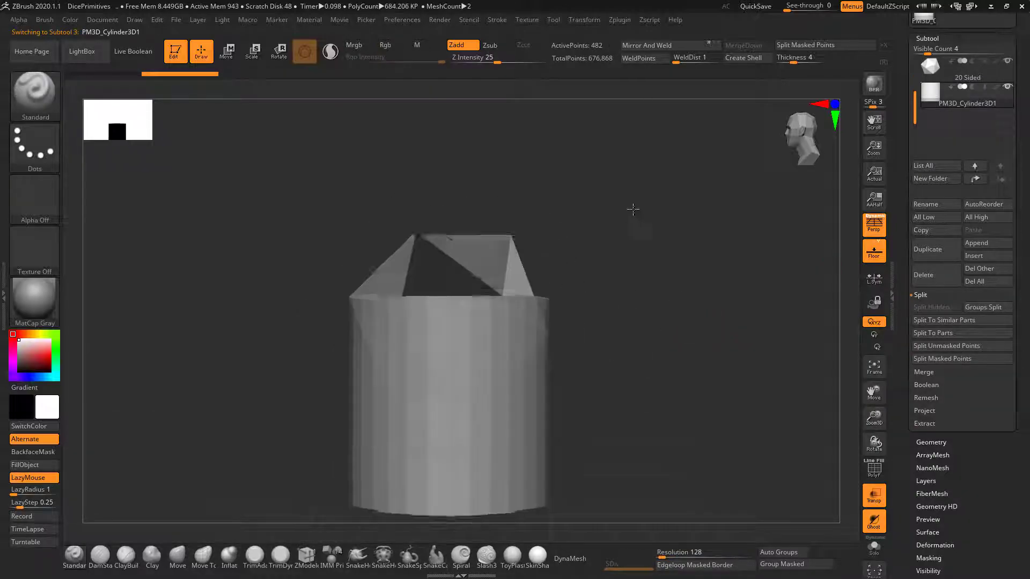
key("w")
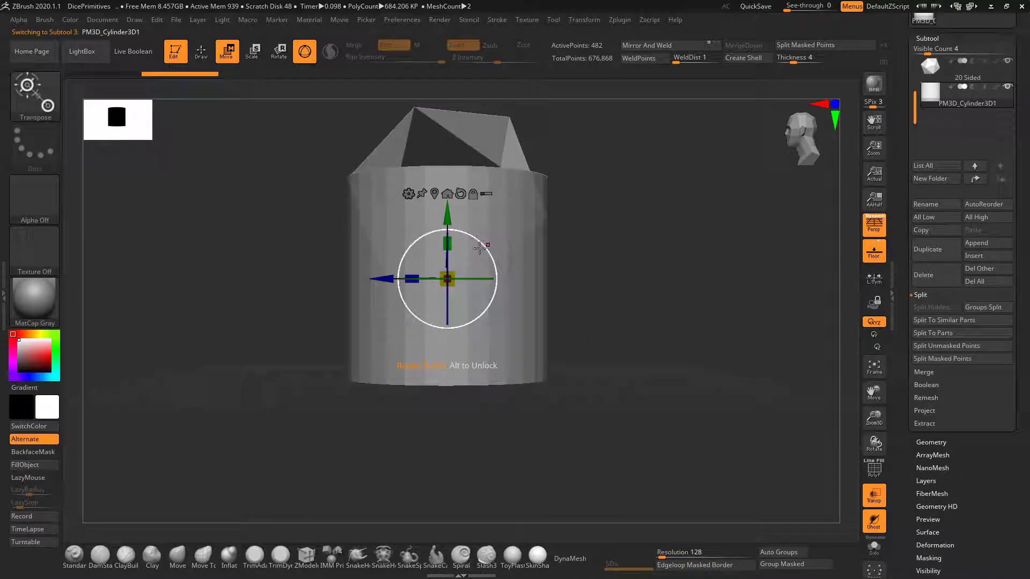
left_click_drag(420, 222, 570, 278)
left_click_drag(645, 112, 804, 315)
left_click_drag(664, 392, 712, 370, "shift")
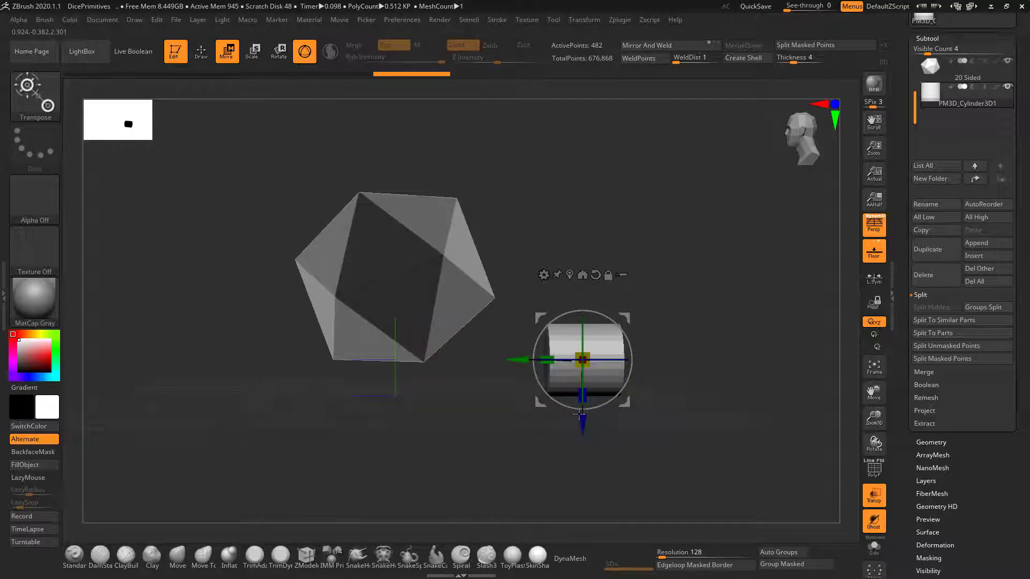
Step: Raise the cylinder to the dice's mid-height and move it along its axis until it partly penetrates the dice's side
left_click_drag(578, 414, 579, 330)
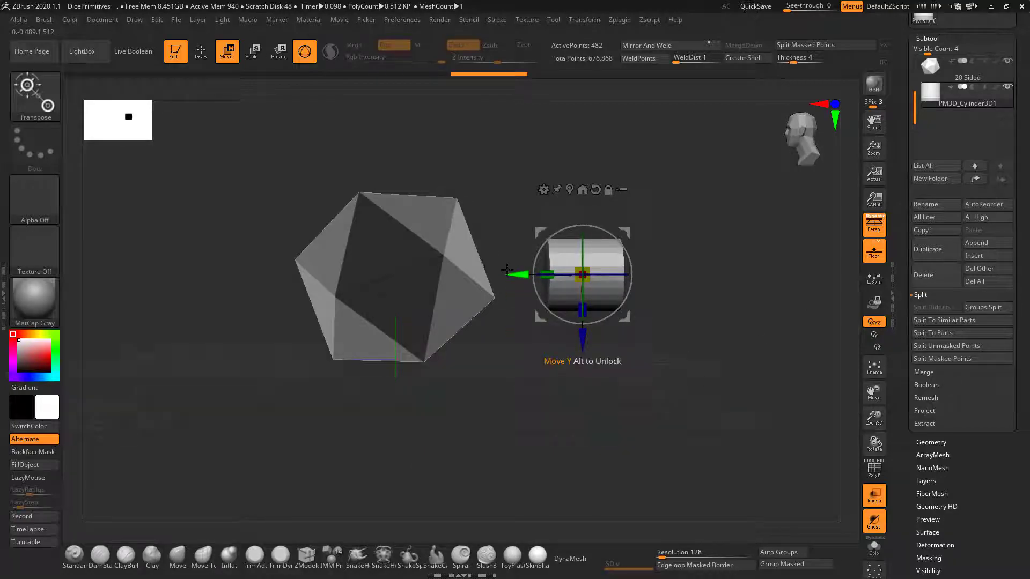
left_click_drag(505, 273, 392, 274)
left_click_drag(597, 292, 657, 329, "alt")
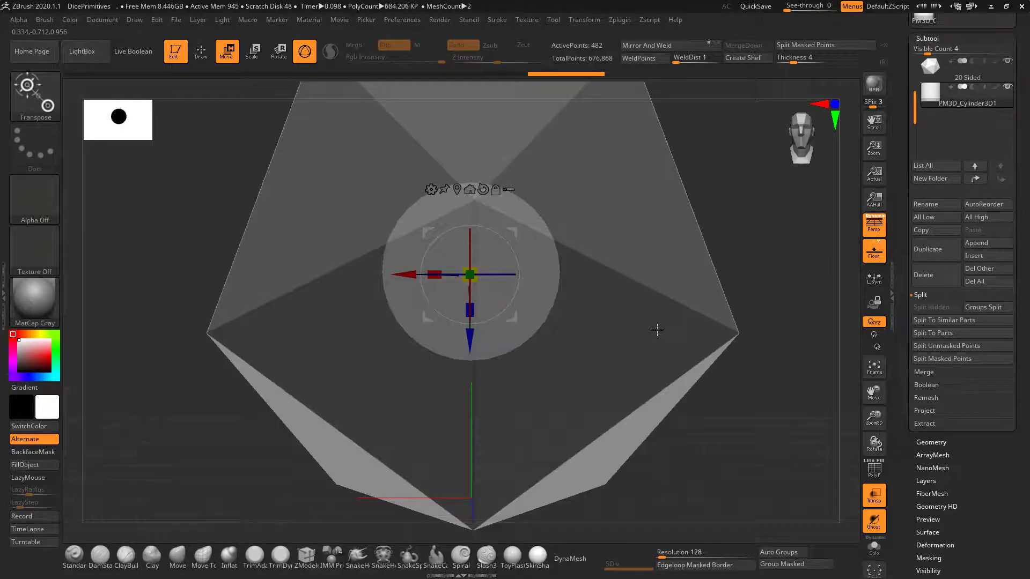
left_click_drag(767, 209, 589, 252)
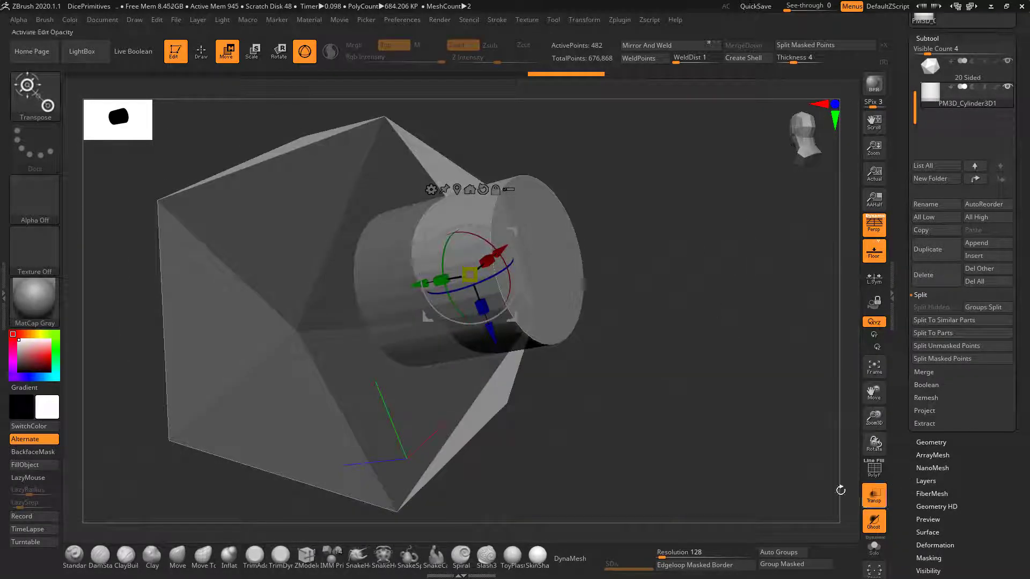
Step: Stretch the cylinder along its own axis so that it reaches deeper into the dice and sticks out further
left_click_drag(682, 352, 597, 337, "shift")
key("r")
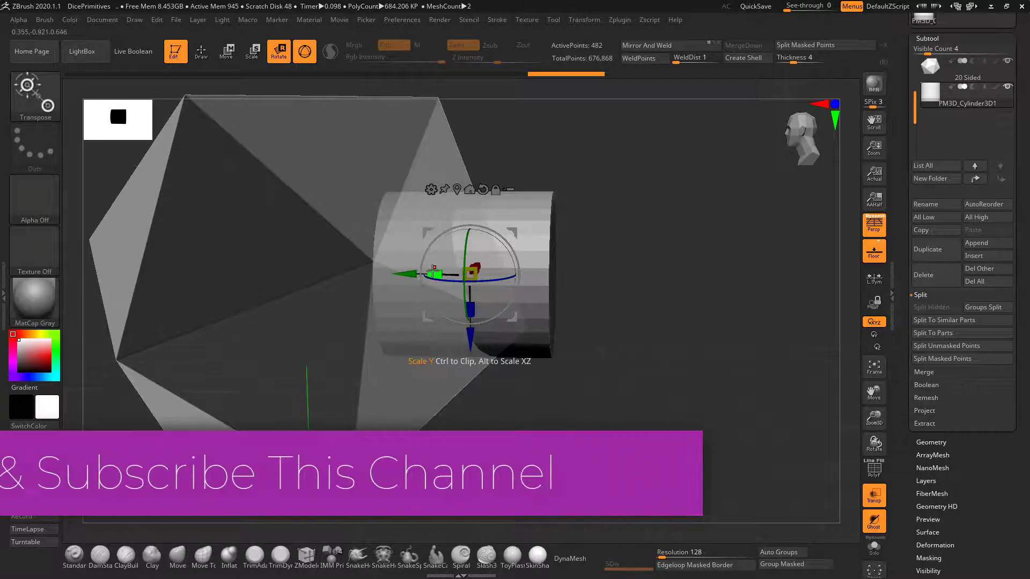
left_click_drag(434, 274, 398, 270)
left_click_drag(693, 310, 689, 325)
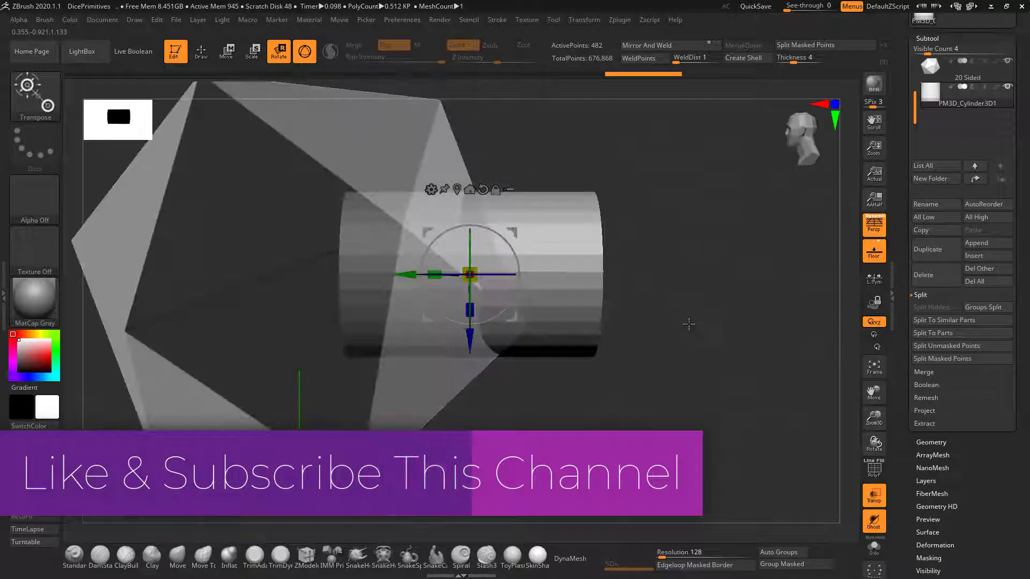
Step: Convert the cylinder to DynaMesh and set its resolution slider to 456
left_click(581, 563)
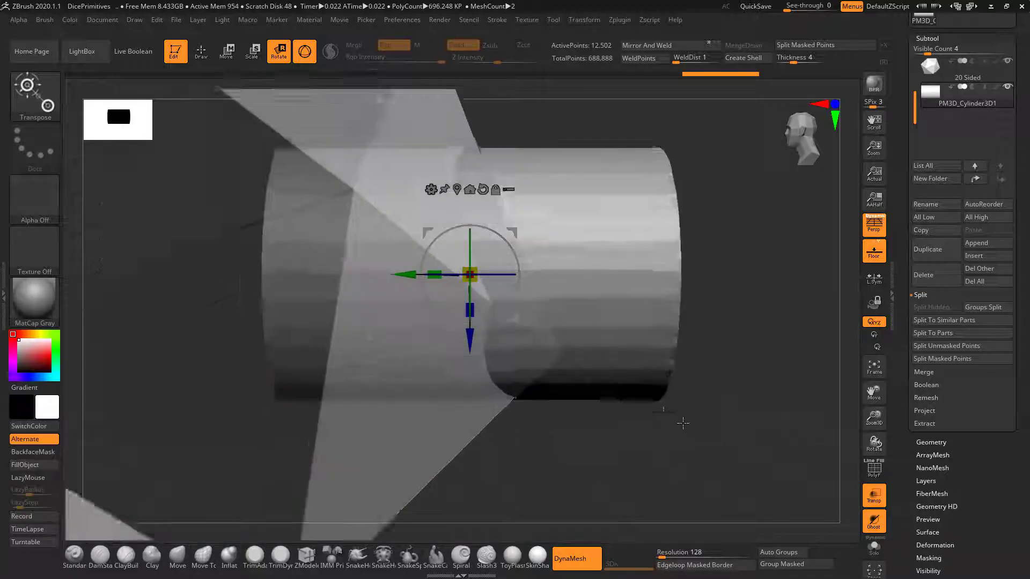
left_click_drag(663, 553, 670, 553)
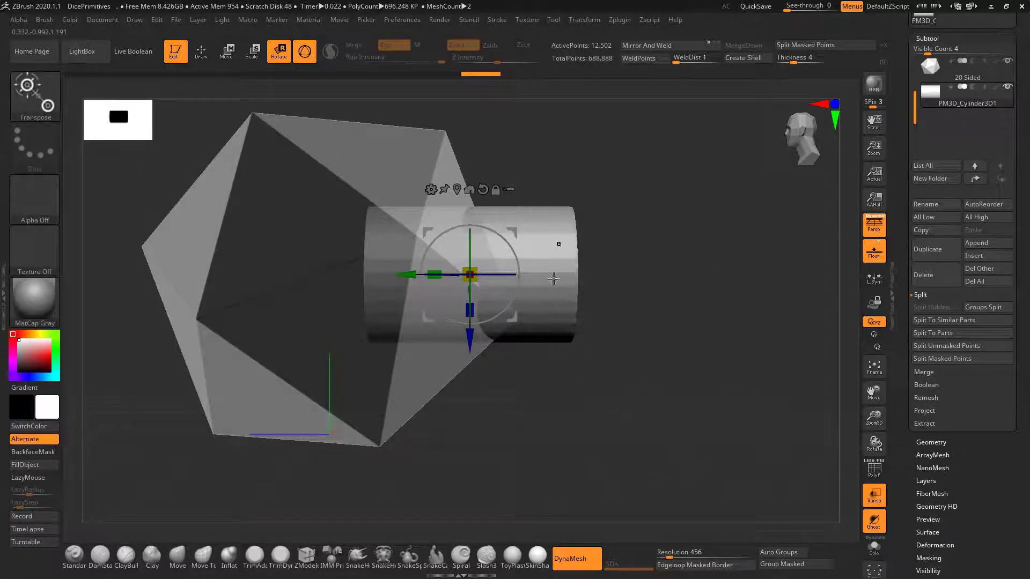
left_click_drag(628, 325, 604, 376)
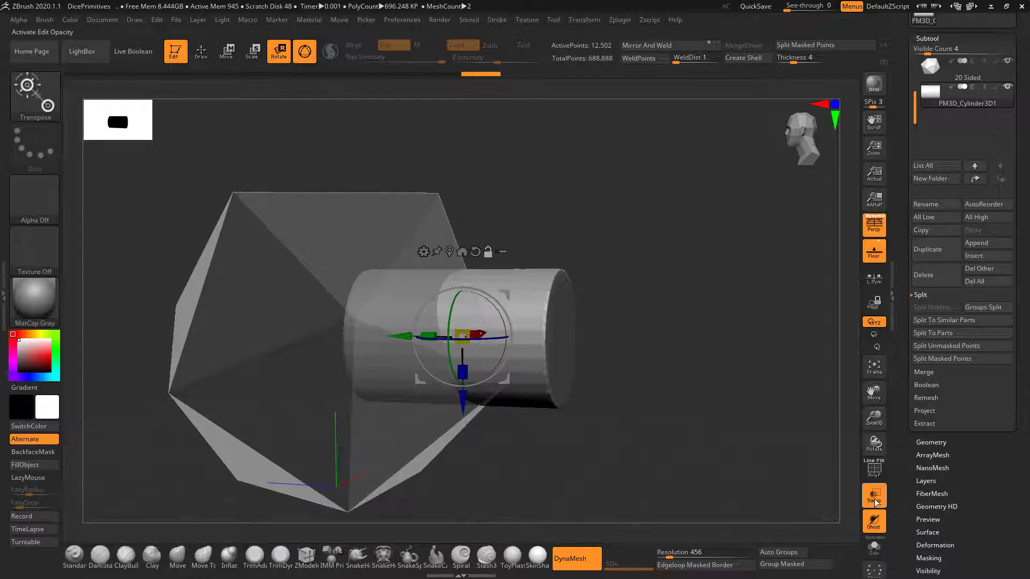
Step: Mark the cylinder subtool as subtractive and merge the 20 Sided dice down with it
left_click(874, 497)
mouse_move(972, 91)
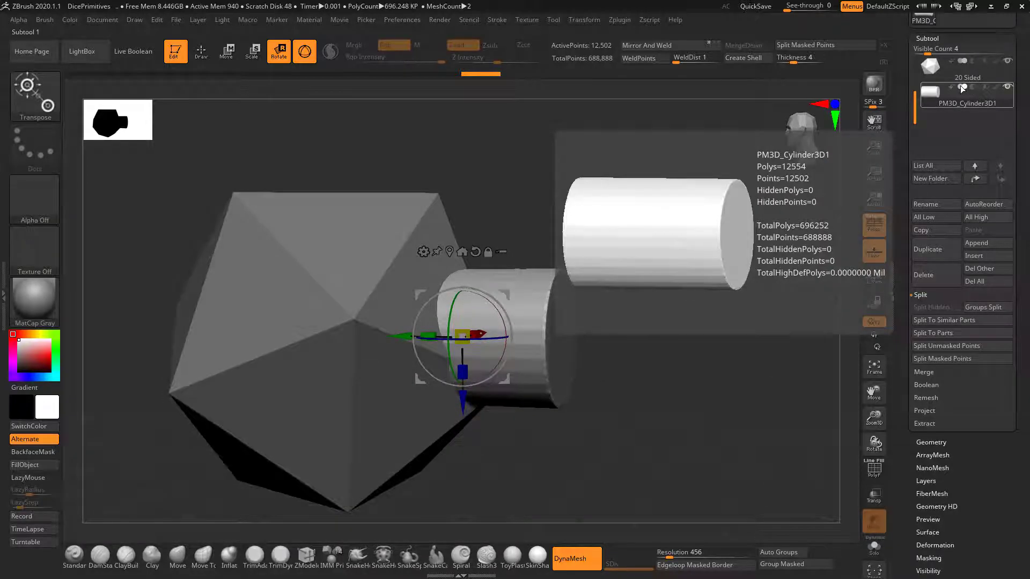
left_click(949, 67)
left_click(962, 86)
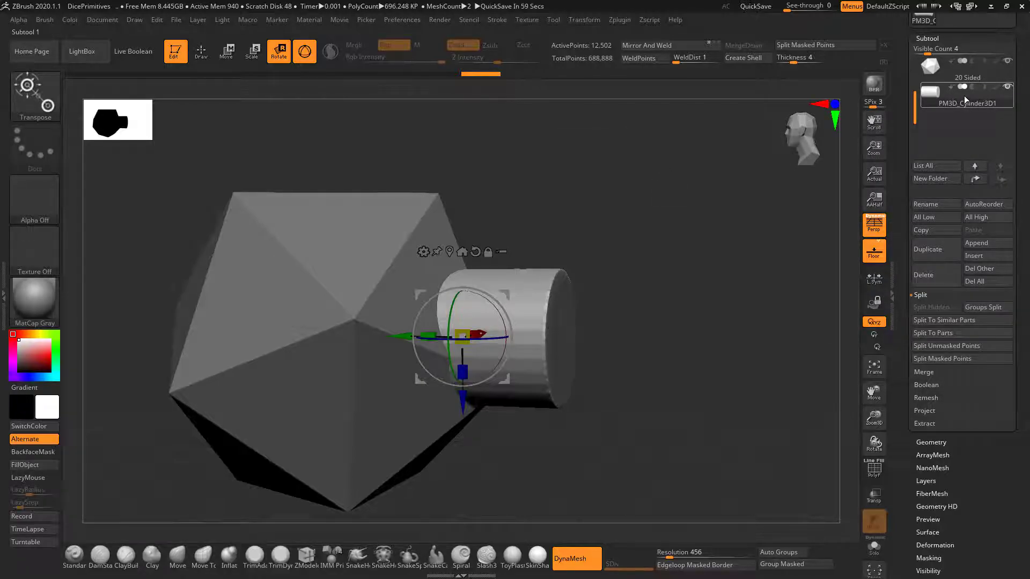
mouse_move(964, 94)
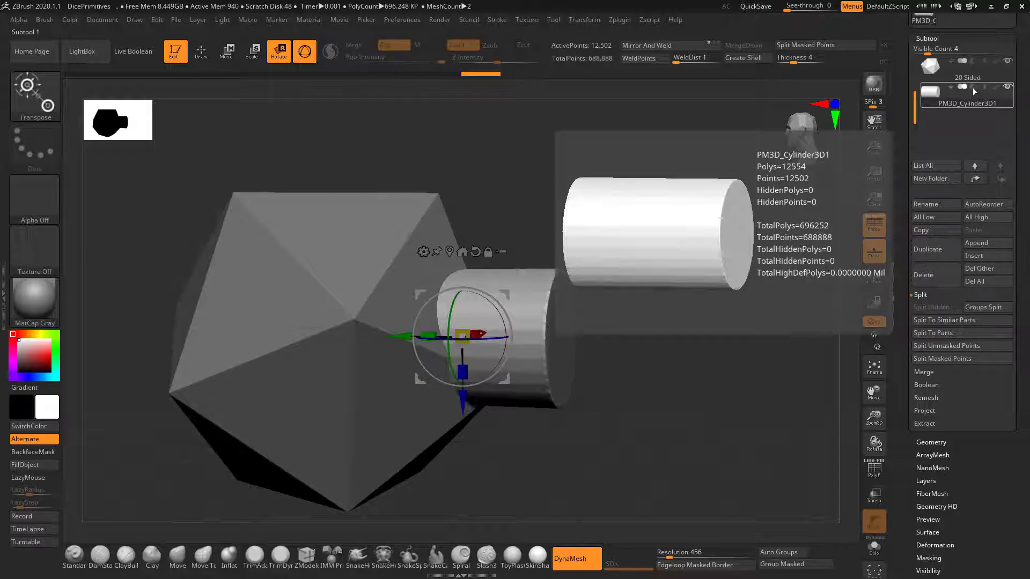
left_click(973, 88)
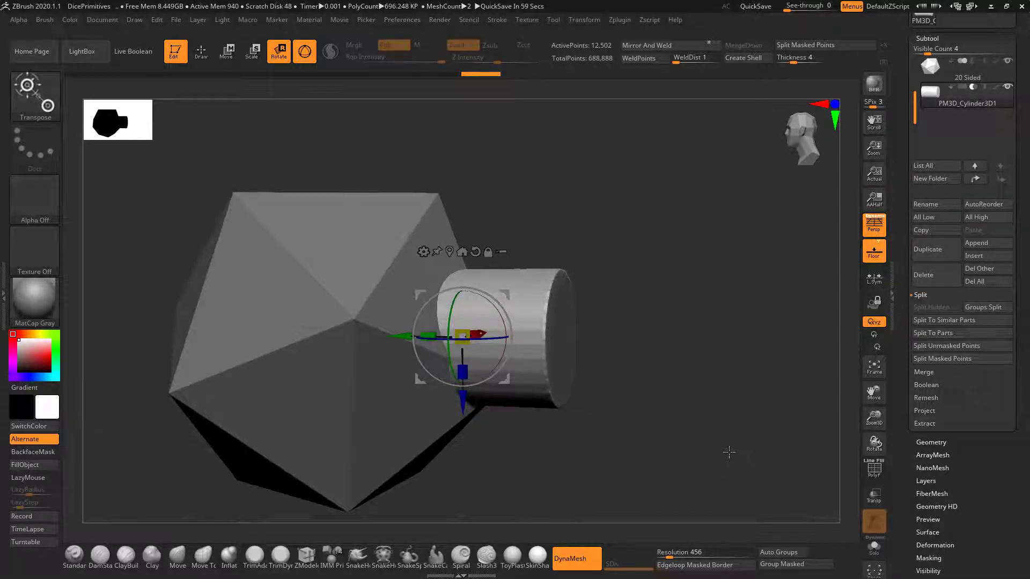
left_click(932, 69)
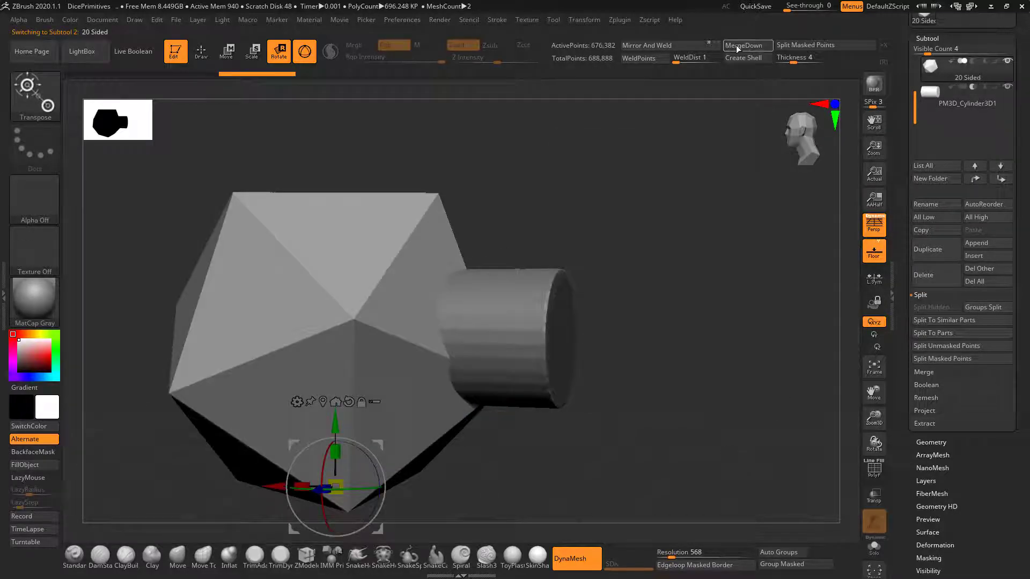
mouse_move(627, 315)
left_mouse_down()
mouse_move(611, 340)
mouse_move(651, 289)
mouse_move(681, 278)
mouse_move(690, 291)
left_mouse_up()
Step: Try remeshing the merged DynaMesh to subtract the cylinder from the dice, and undo it
key("ctrl")
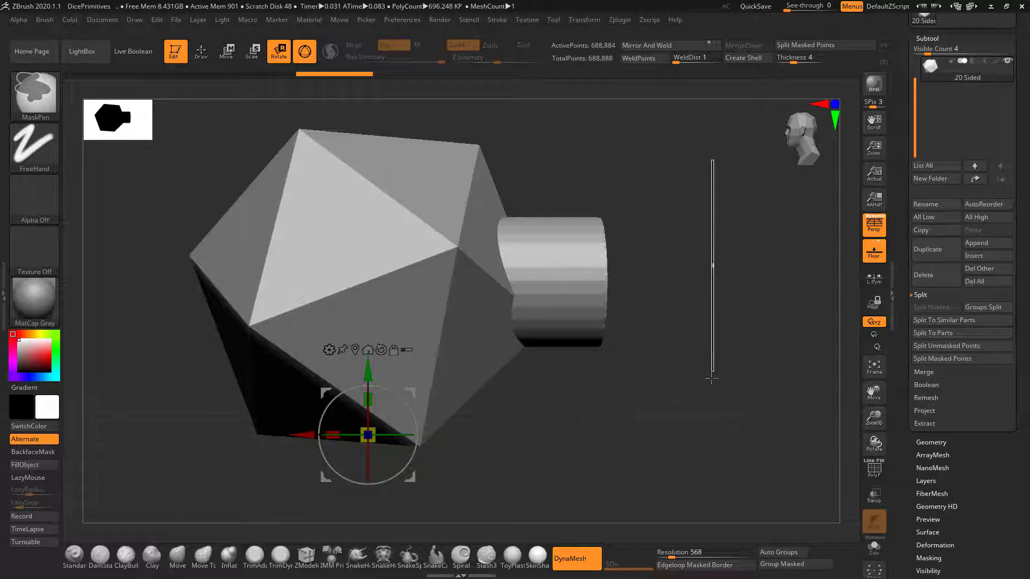
mouse_move(759, 324)
left_mouse_down()
mouse_move(692, 327)
mouse_move(603, 361)
mouse_move(404, 306)
left_mouse_up()
left_click_drag(545, 377, 606, 400)
key("ctrl+z")
key("ctrl+z")
Step: Set the shell thickness to 8 and create a hollow shell from the merged dice and subtractive cylinder
mouse_move(728, 163)
left_mouse_down()
mouse_move(793, 161)
mouse_move(754, 87)
left_mouse_up()
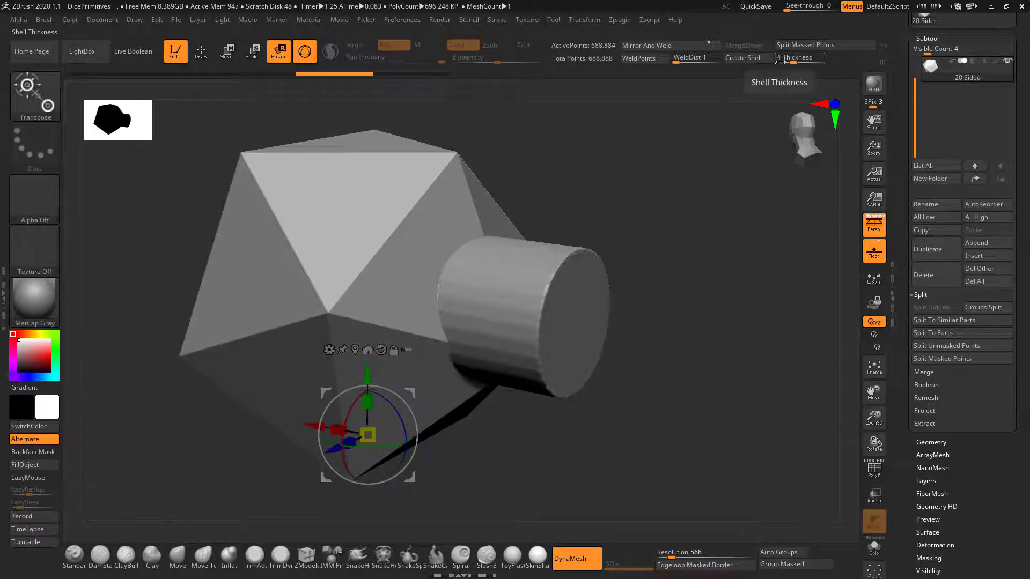
left_click_drag(720, 195, 673, 187)
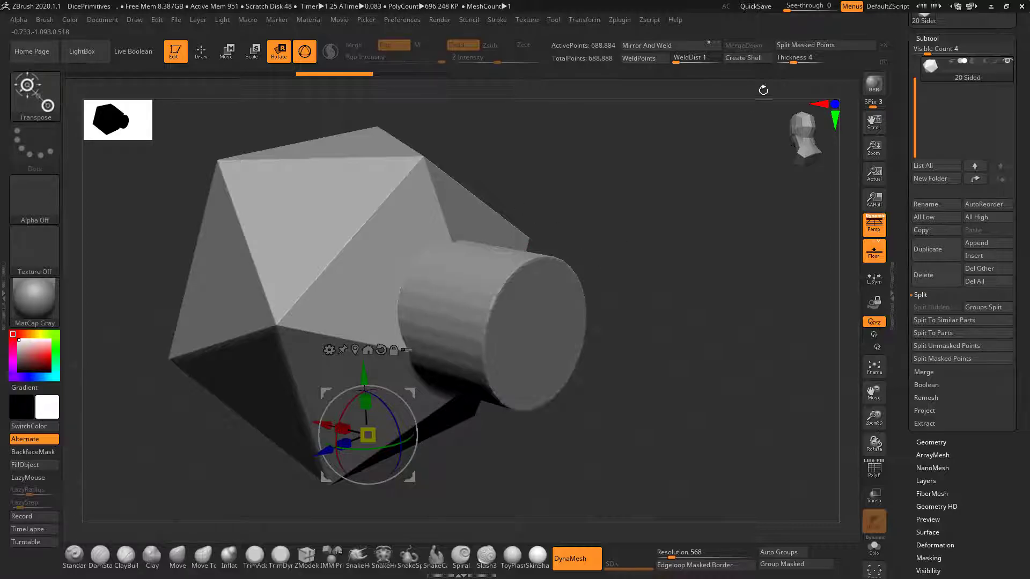
left_click(783, 59)
type("8")
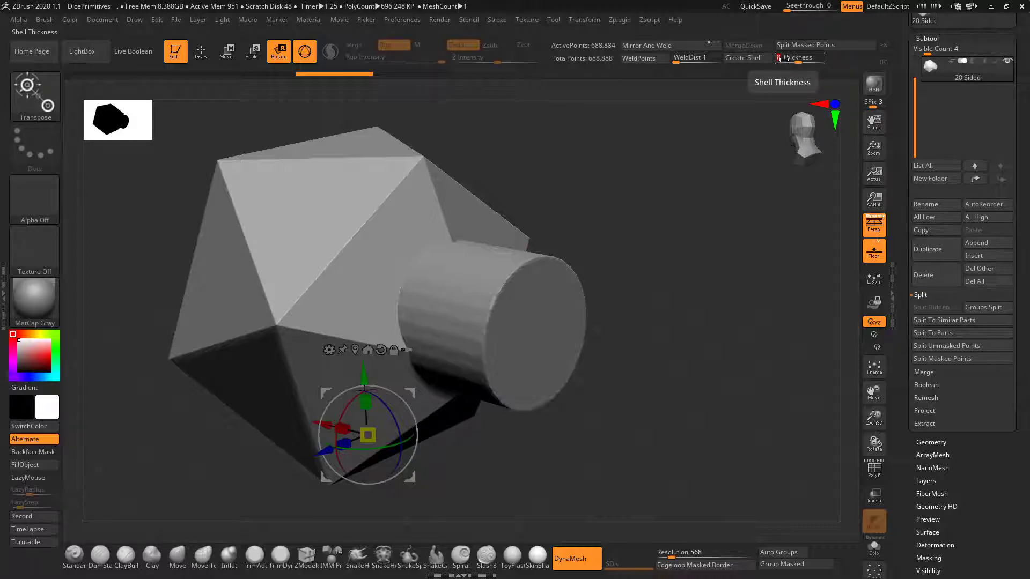
left_click(757, 60)
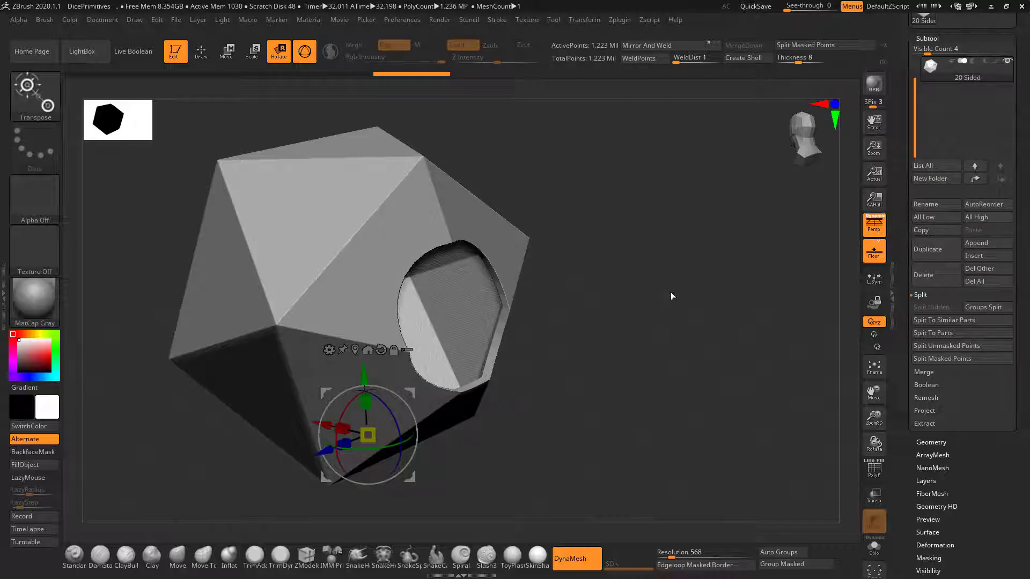
Step: Render the hollow dice with BPR and examine its round opening, interior and wall thickness from several angles
left_click_drag(630, 312, 771, 190)
left_click(873, 85)
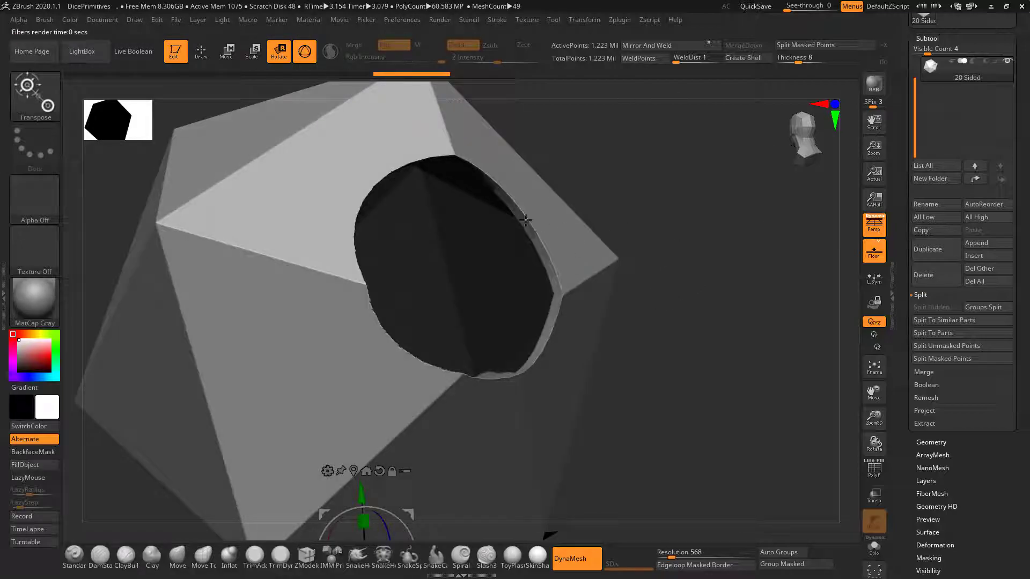
left_click_drag(662, 216, 626, 255)
left_click_drag(747, 188, 765, 247)
left_click_drag(745, 380, 667, 397)
left_click_drag(646, 285, 644, 334)
left_click_drag(692, 272, 652, 326, "alt")
left_click_drag(639, 391, 641, 318, "alt")
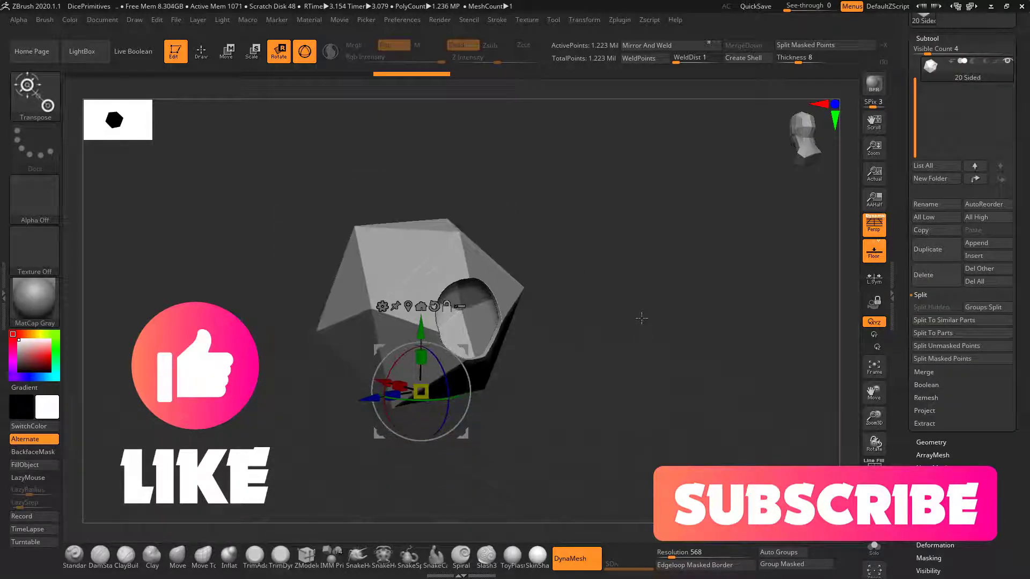